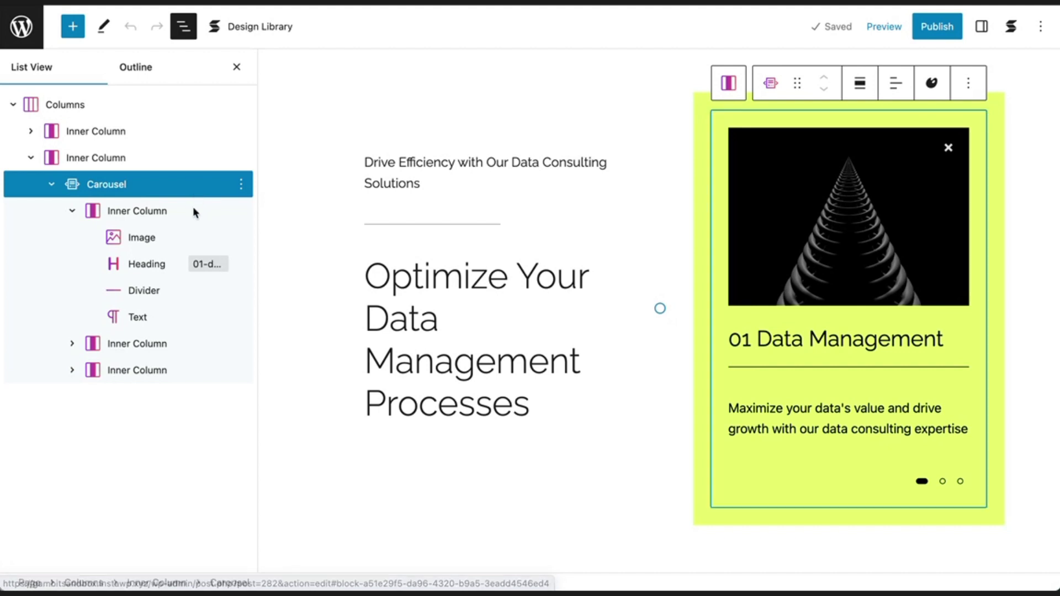
Select the card's inner column, image, heading, divider and description text in turn.
{"action": "left_click", "coordinate": [184, 212]}
{"action": "left_click", "coordinate": [174, 244]}
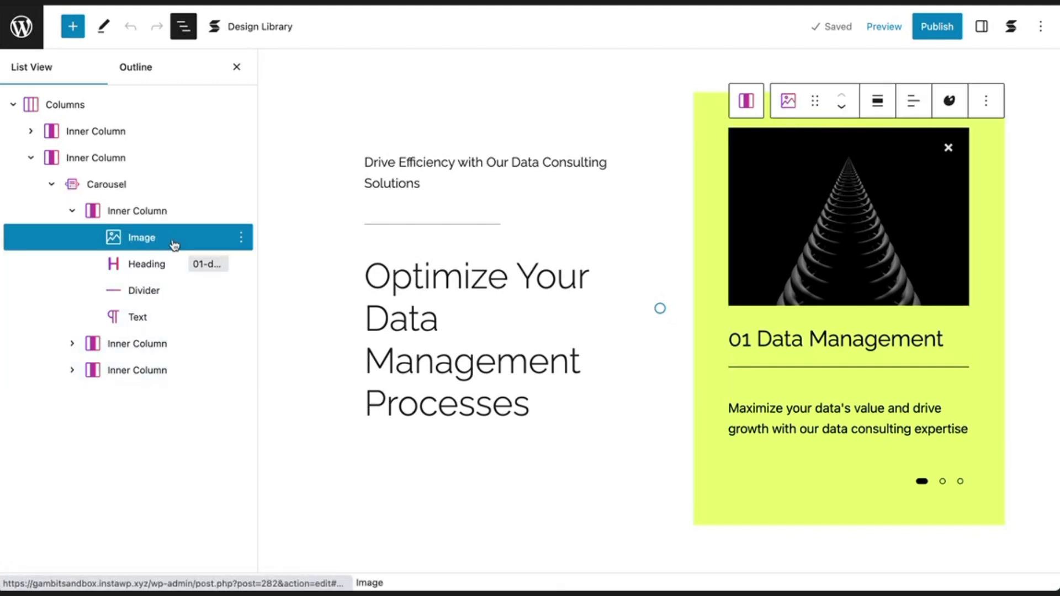
{"action": "left_click", "coordinate": [172, 265]}
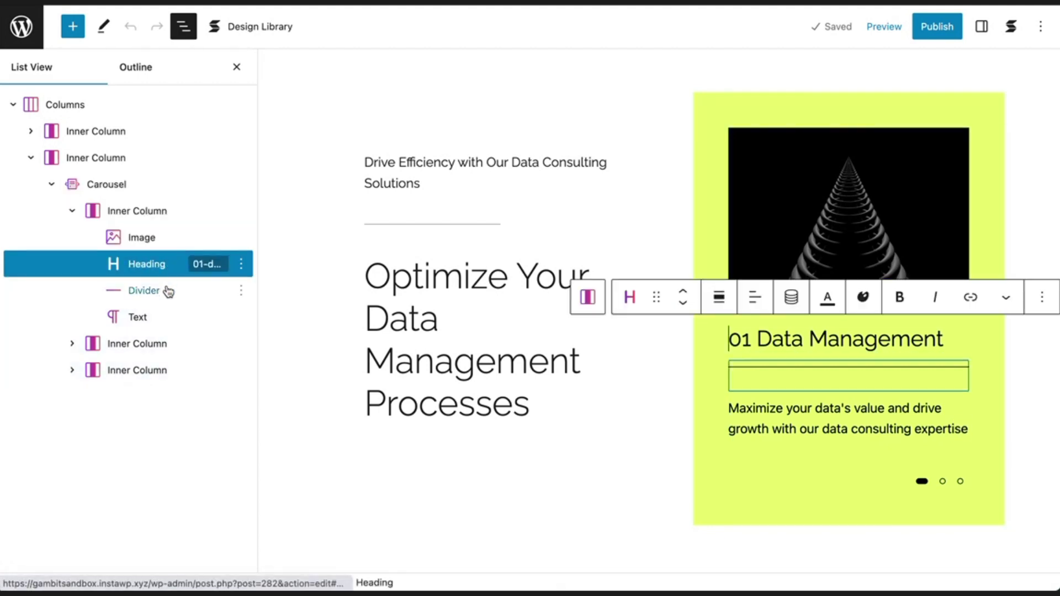
{"action": "left_click", "coordinate": [164, 290]}
{"action": "left_click", "coordinate": [165, 316]}
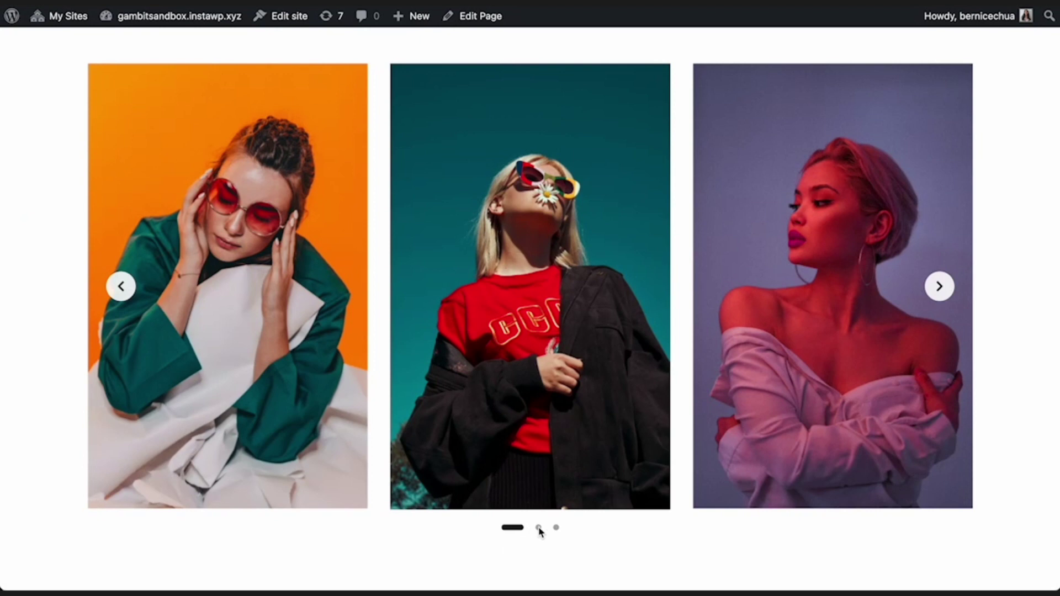
Page the image carousel to its third slide and cycle Featured Products back to the start.
{"action": "left_click", "coordinate": [539, 528]}
{"action": "left_click", "coordinate": [556, 528]}
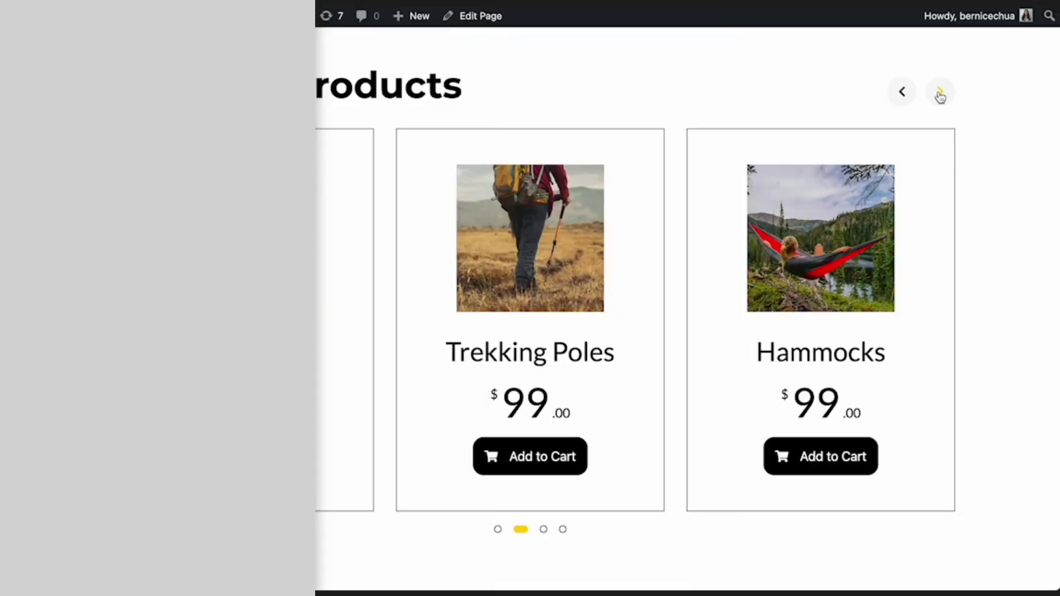
{"action": "left_click", "coordinate": [939, 93]}
{"action": "left_click", "coordinate": [939, 92]}
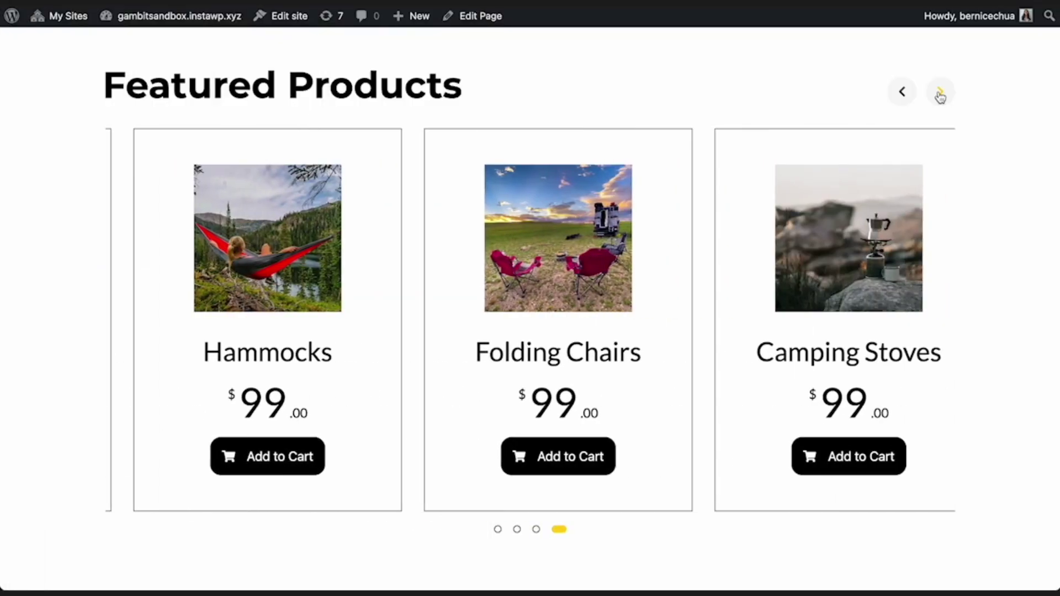
{"action": "left_click", "coordinate": [940, 93]}
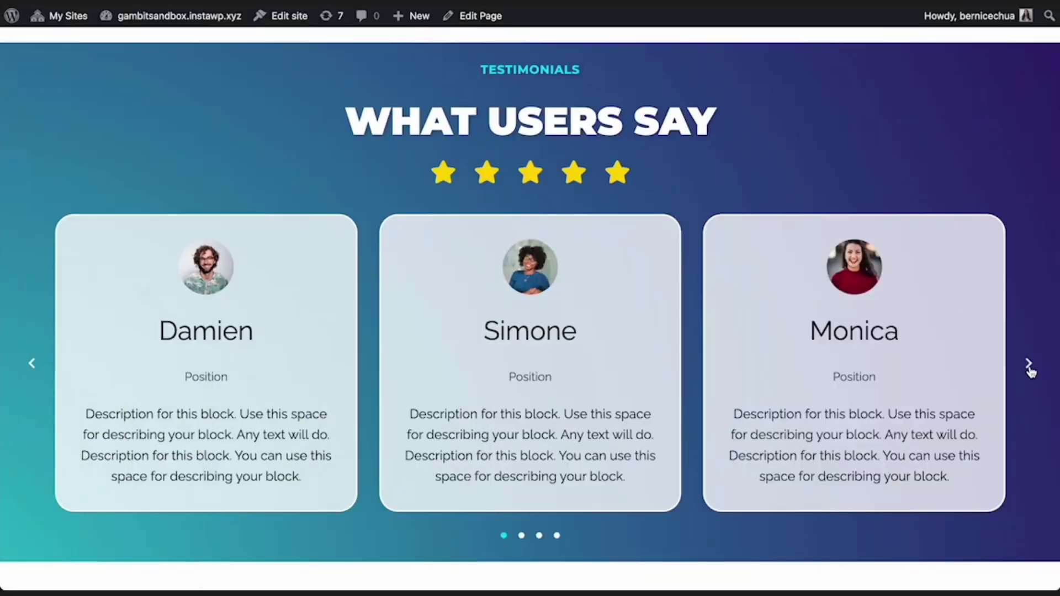
Cycle the testimonials carousel fully, then jump the hero slider to the cubes and leaves slides.
{"action": "left_click", "coordinate": [1029, 366]}
{"action": "left_click", "coordinate": [1029, 366]}
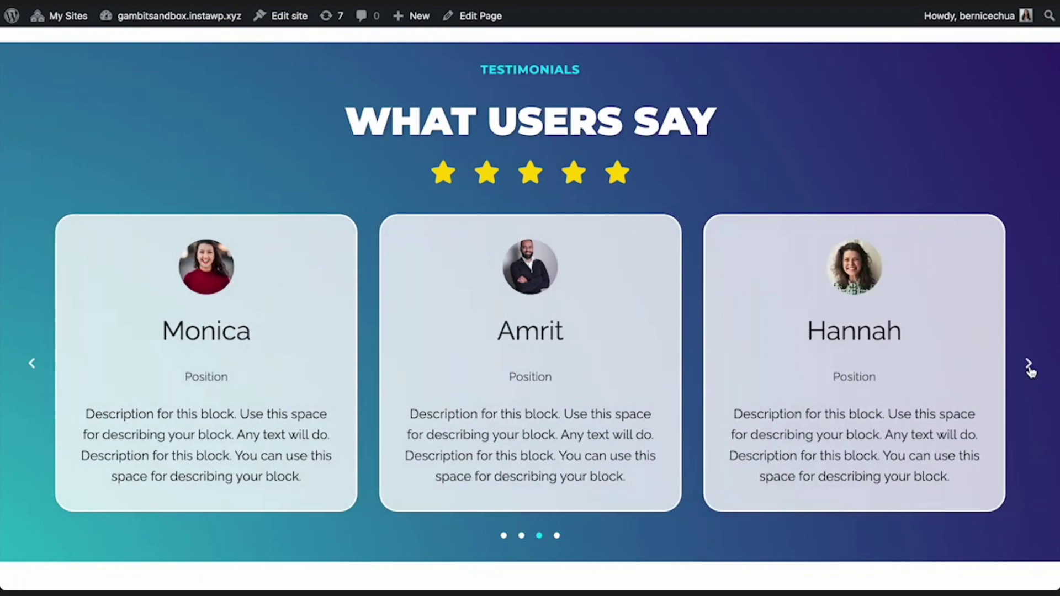
{"action": "left_click", "coordinate": [1029, 367]}
{"action": "left_click", "coordinate": [1029, 367]}
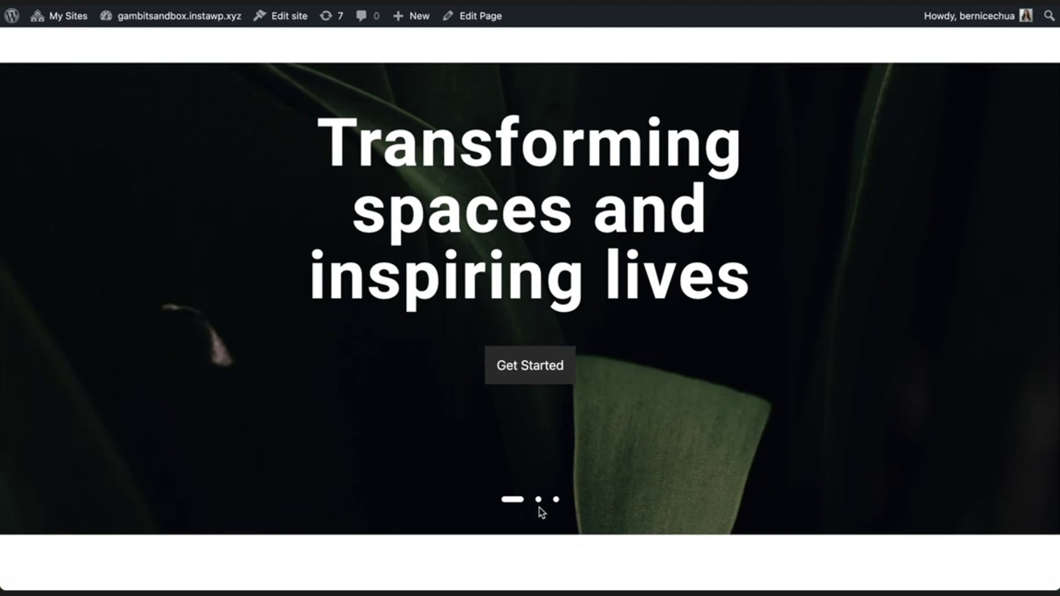
{"action": "left_click", "coordinate": [539, 502]}
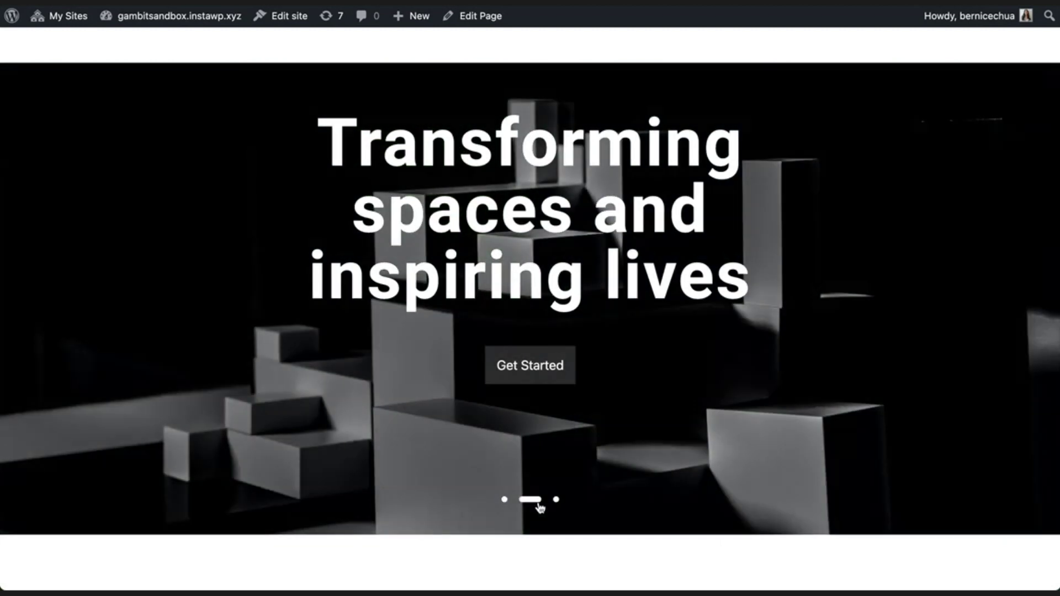
{"action": "left_click", "coordinate": [556, 502]}
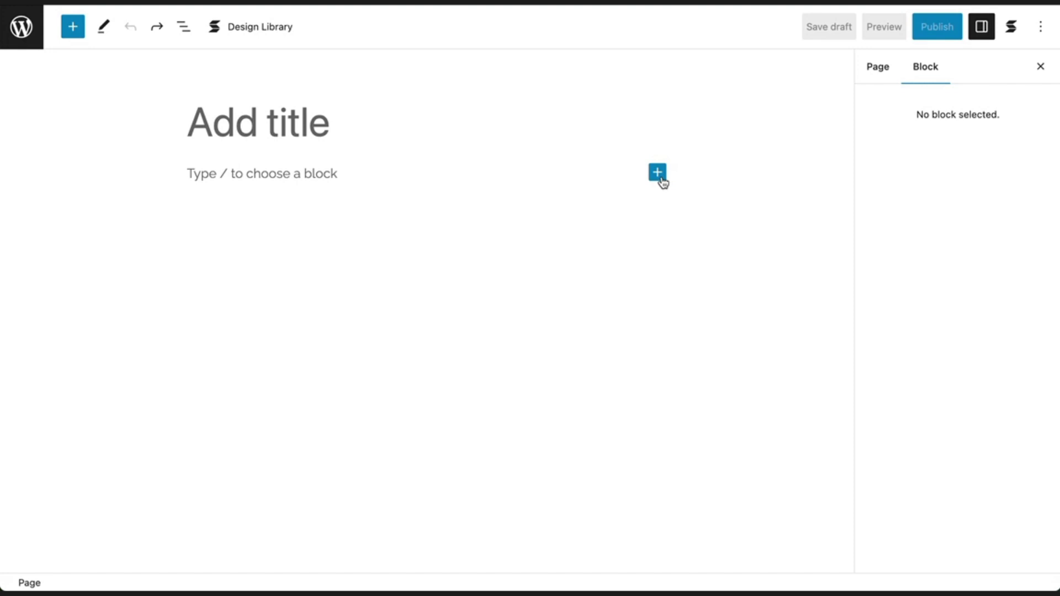
Insert a Stackable Carousel block on the empty page.
{"action": "left_click", "coordinate": [665, 180]}
{"action": "type", "text": "Carousel"}
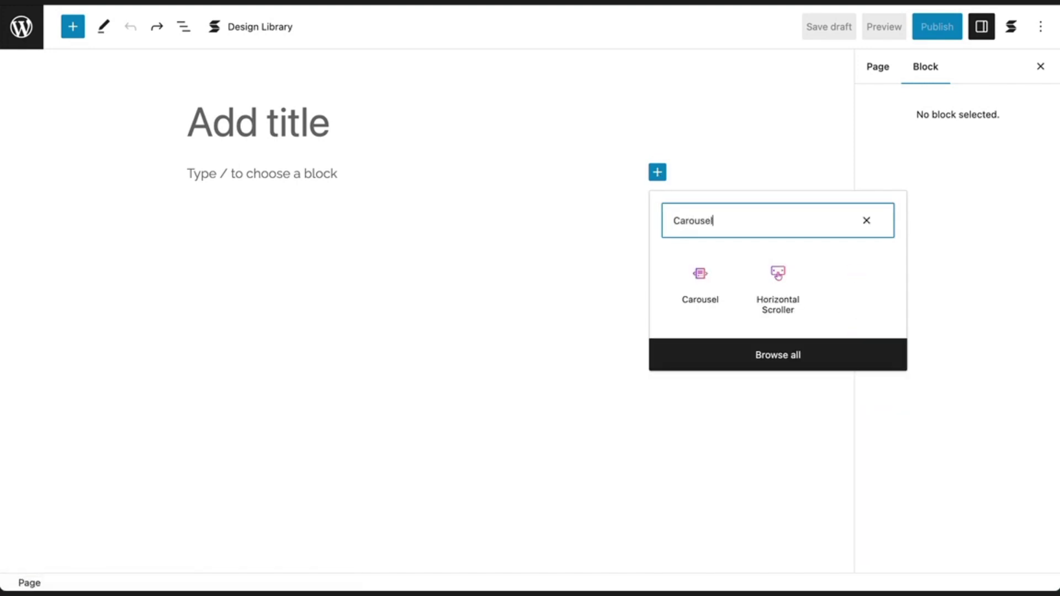
{"action": "left_click", "coordinate": [712, 283]}
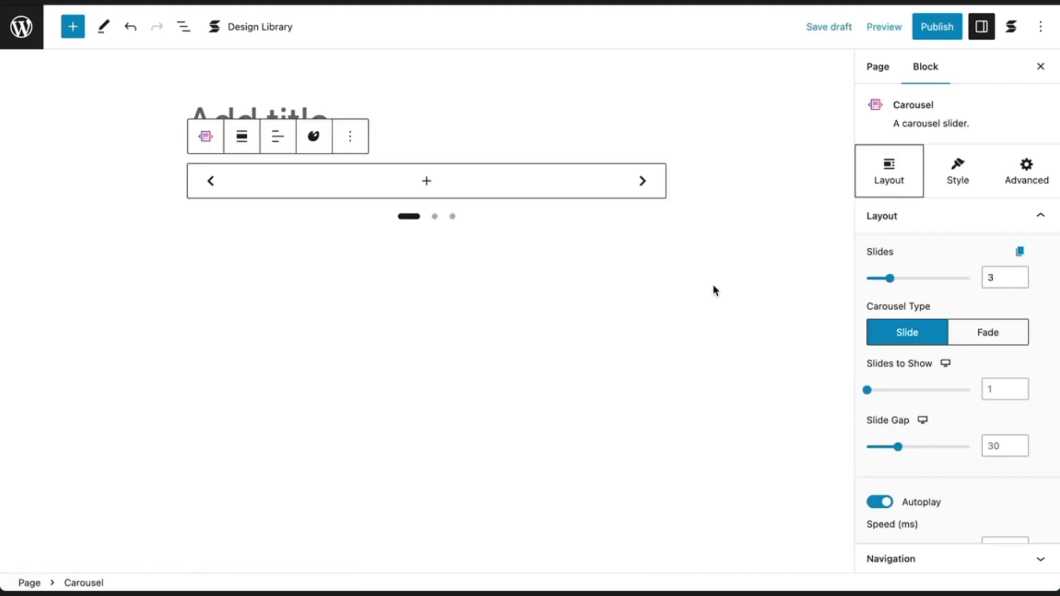
Add an Image block inside the carousel and raise its slide count to 10.
{"action": "left_click", "coordinate": [432, 184]}
{"action": "type", "text": "image"}
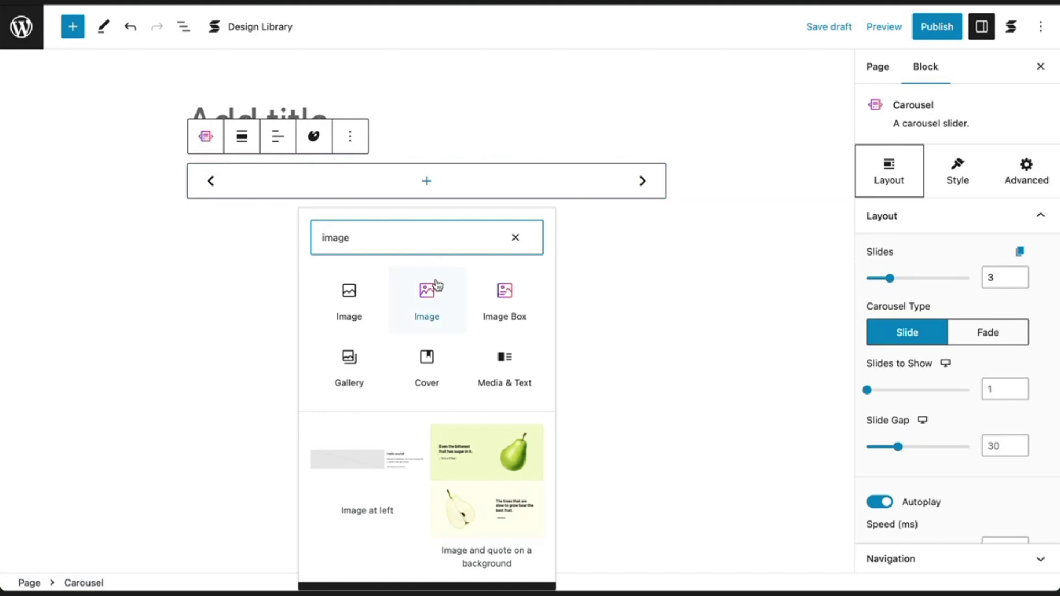
{"action": "left_click", "coordinate": [438, 284]}
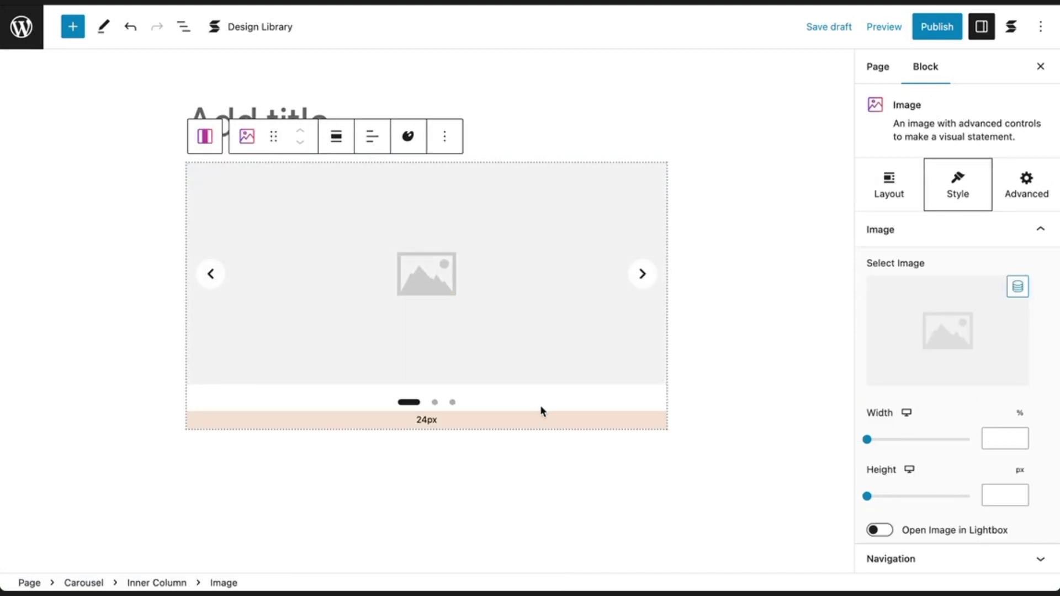
{"action": "left_click", "coordinate": [550, 415]}
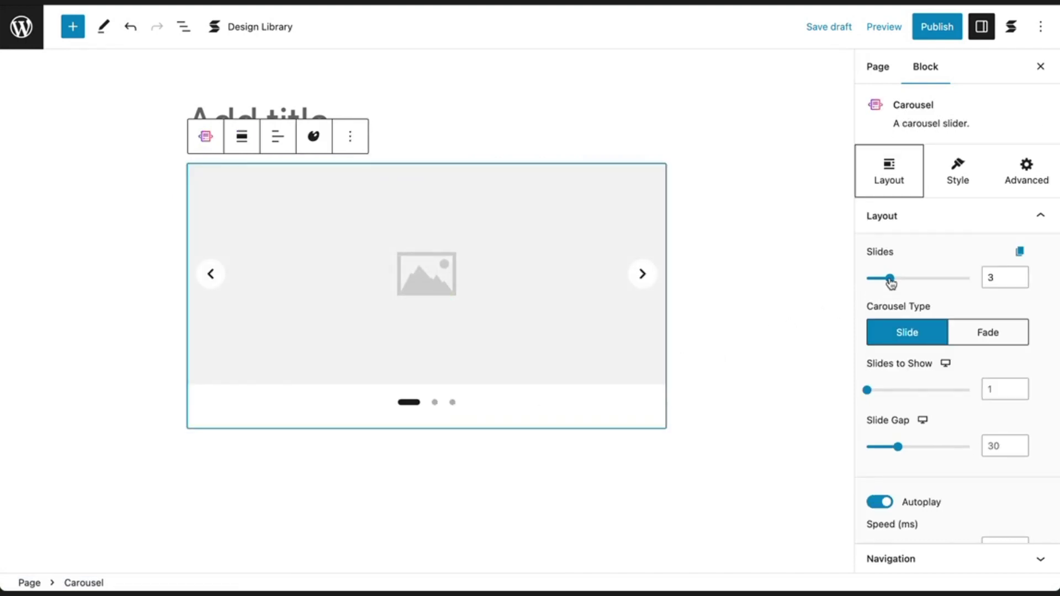
{"action": "left_click_drag", "start_coordinate": [889, 279], "coordinate": [973, 276]}
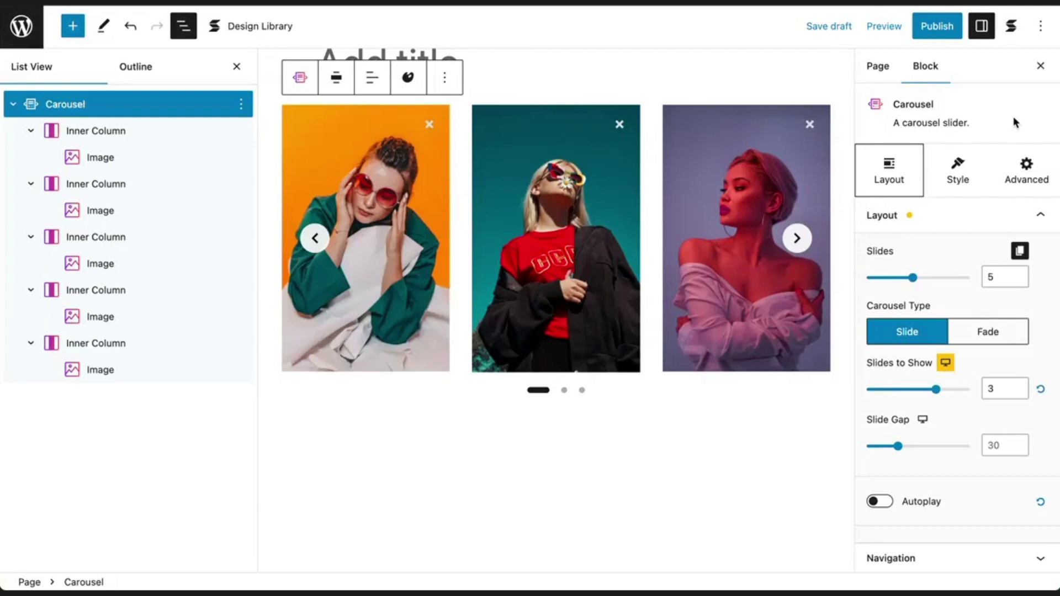
Give the carousel a purple background faded to 0.4 opacity.
{"action": "left_click", "coordinate": [957, 169]}
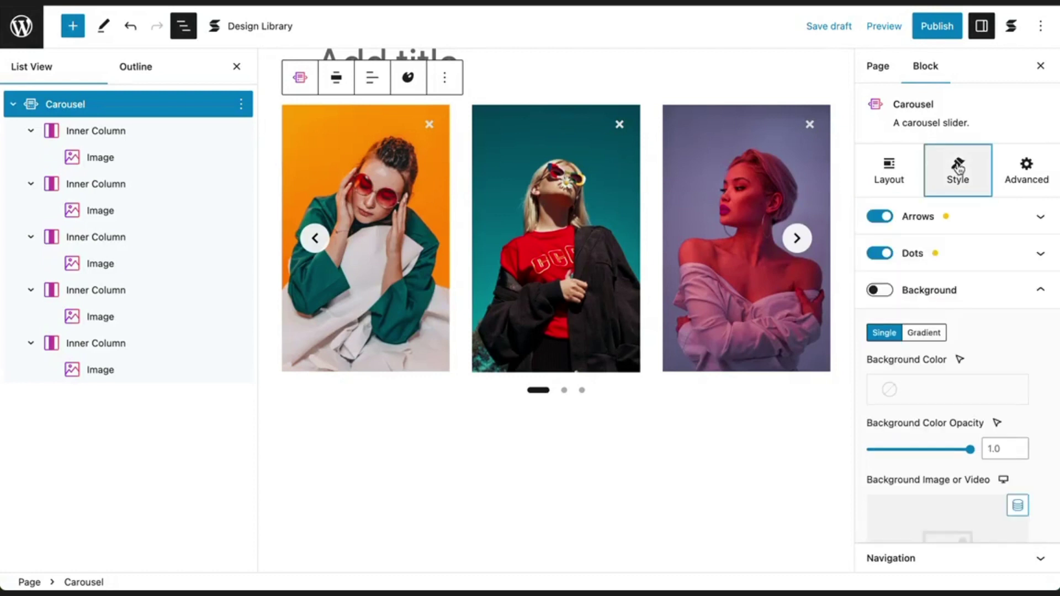
{"action": "left_click", "coordinate": [879, 290]}
{"action": "left_click", "coordinate": [930, 387]}
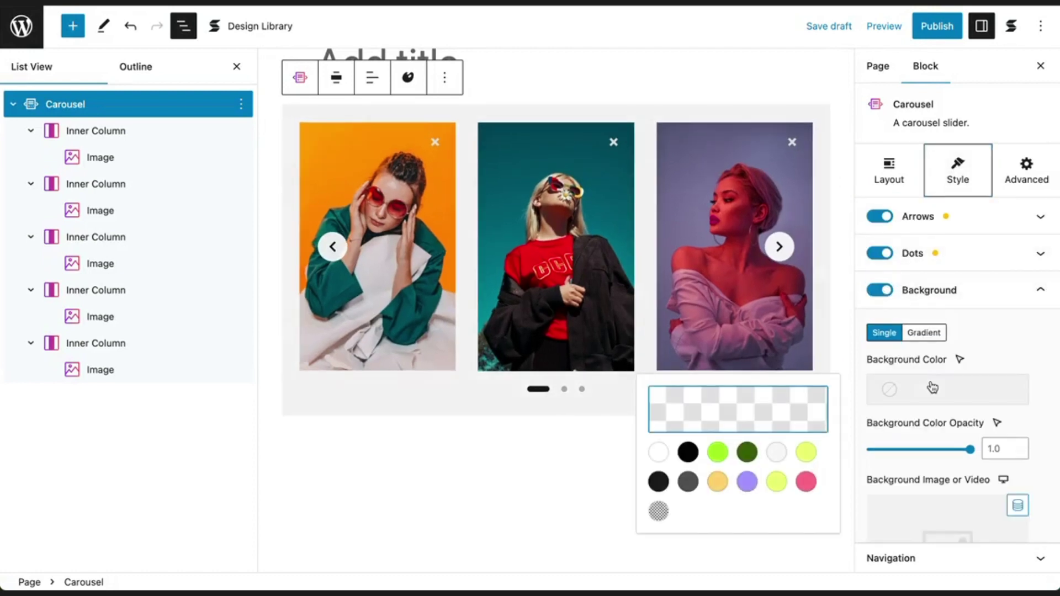
{"action": "left_click", "coordinate": [747, 482]}
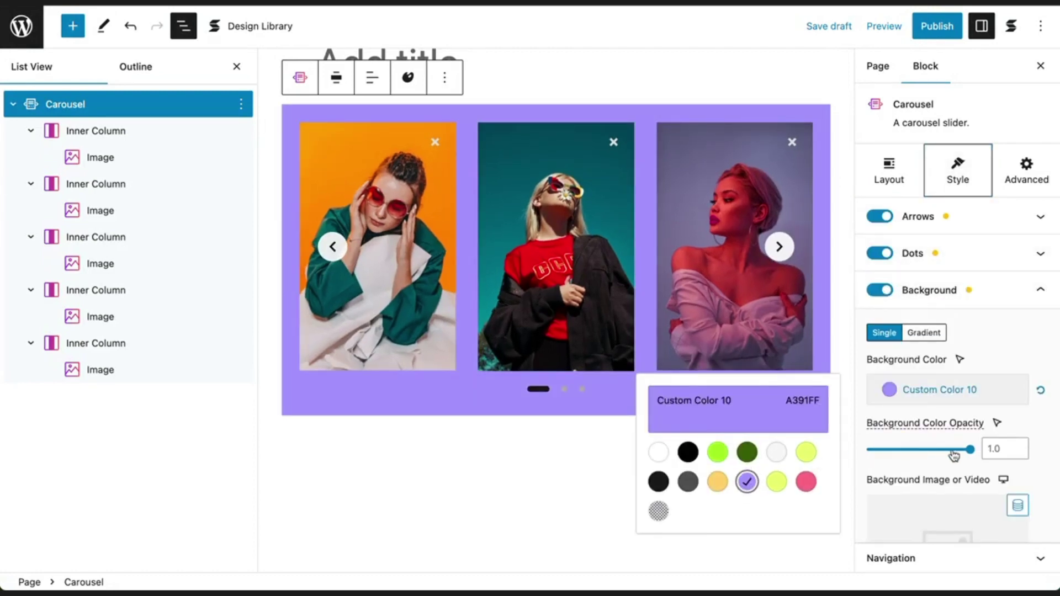
{"action": "left_click_drag", "start_coordinate": [970, 451], "coordinate": [910, 452]}
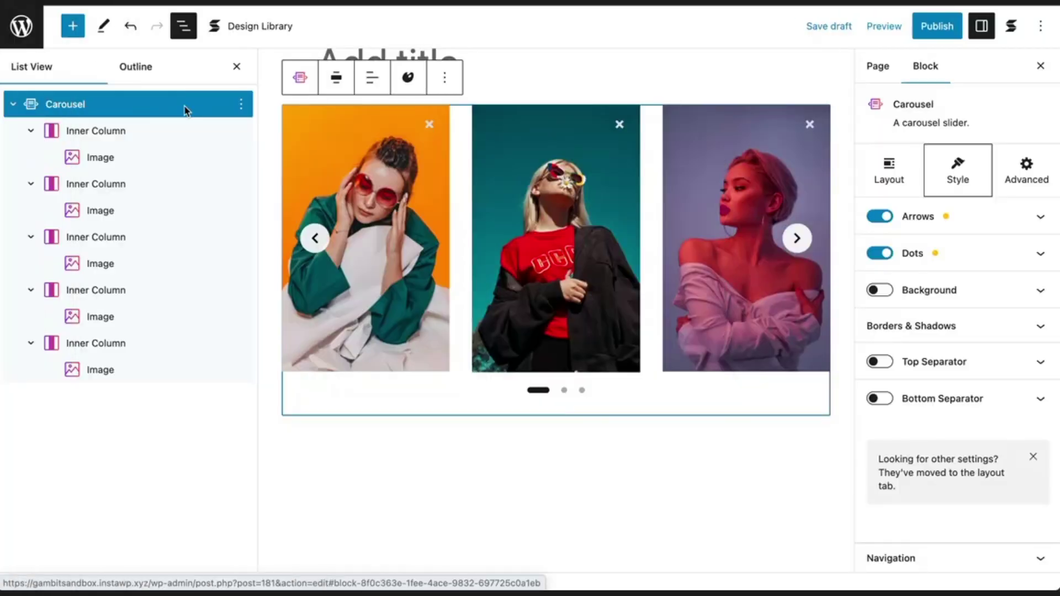
Set the first slide's image to zoom 1.5 on hover and open in a lightbox.
{"action": "left_click", "coordinate": [172, 159]}
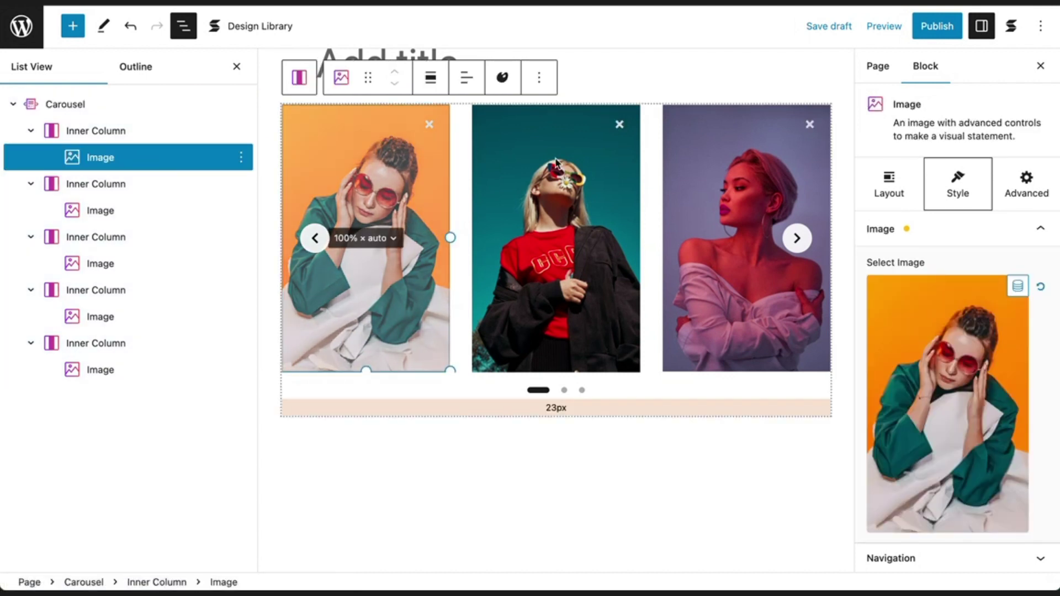
{"action": "scroll", "coordinate": [976, 166], "scroll_direction": "down", "scroll_amount": 10}
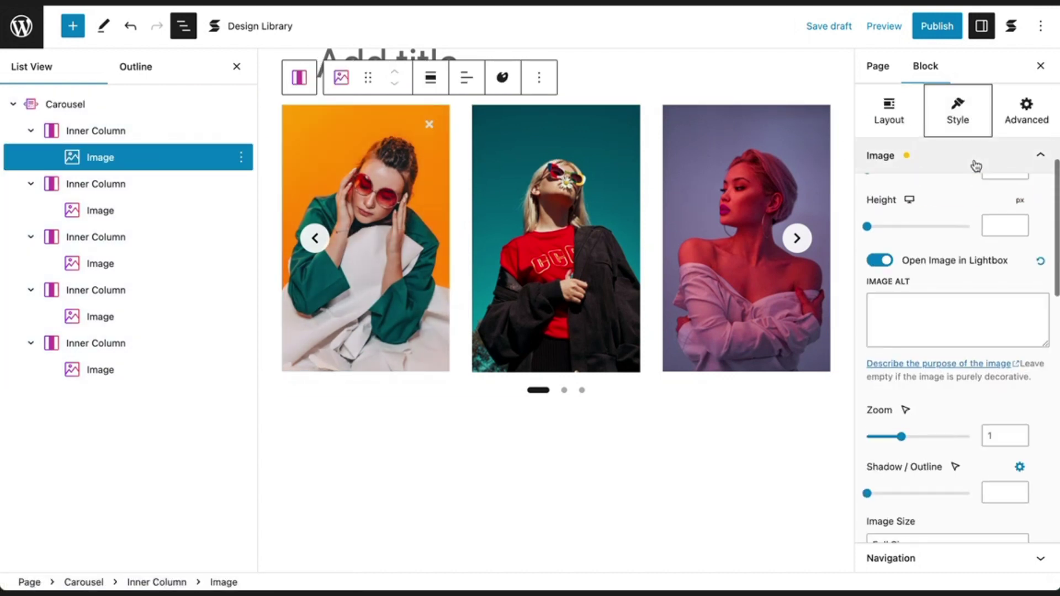
{"action": "left_click", "coordinate": [905, 279]}
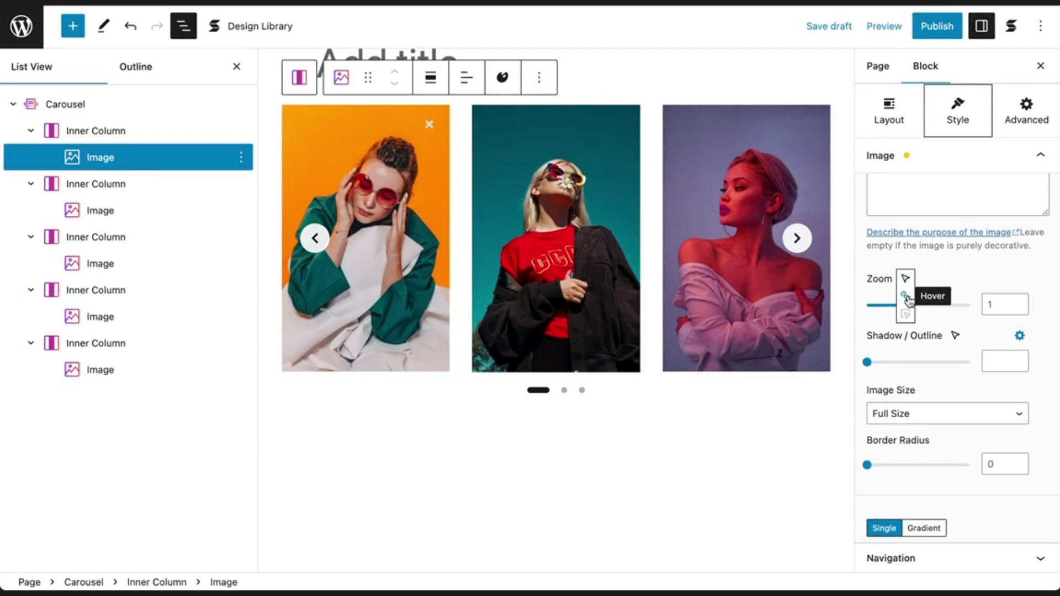
{"action": "left_click", "coordinate": [1003, 305]}
{"action": "type", "text": "1.5"}
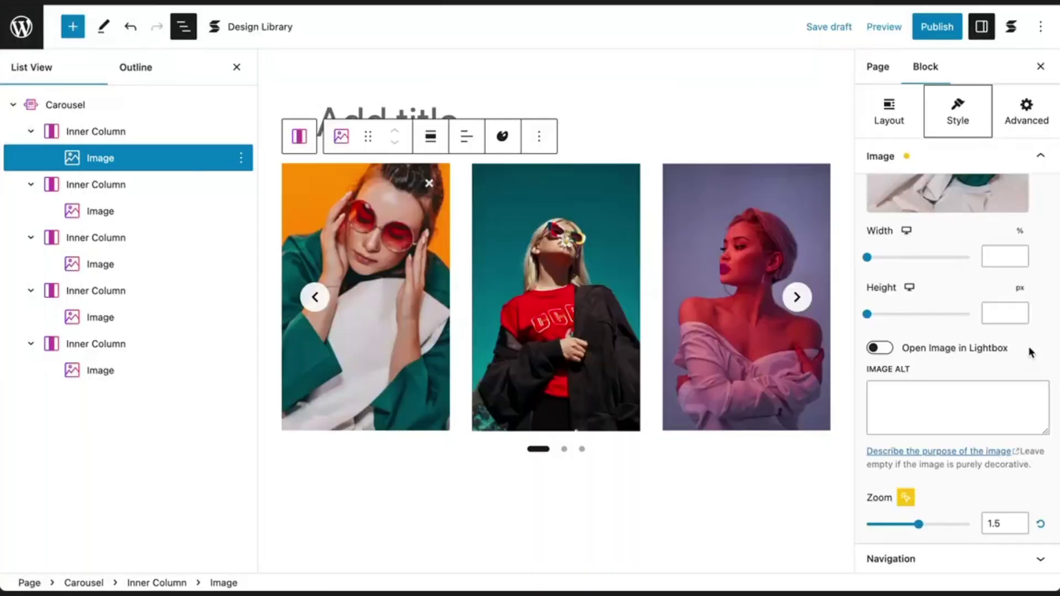
{"action": "left_click", "coordinate": [880, 348]}
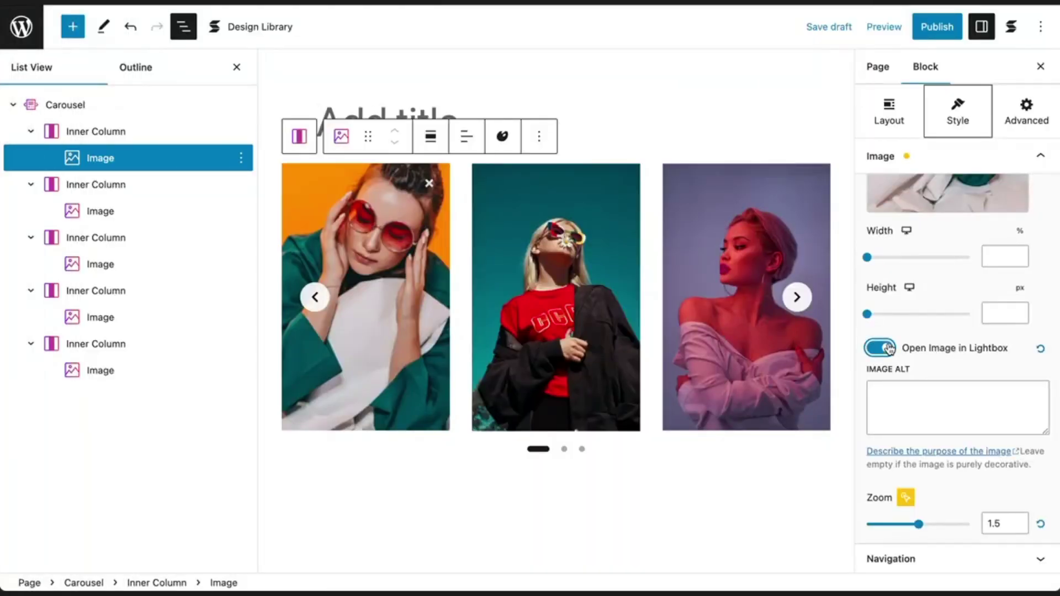
{"action": "left_click", "coordinate": [883, 27]}
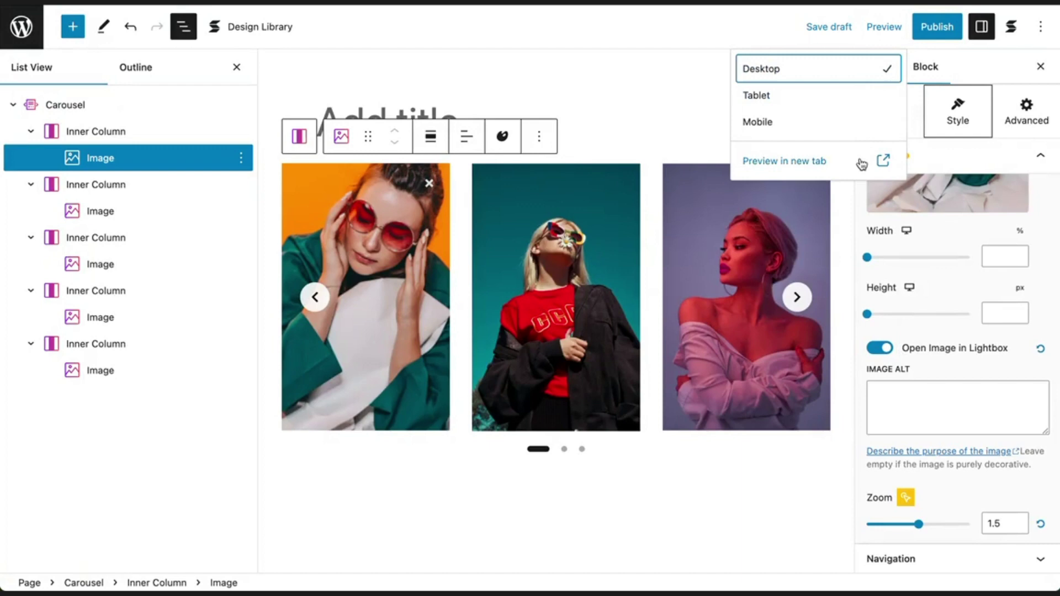
{"action": "left_click", "coordinate": [863, 162]}
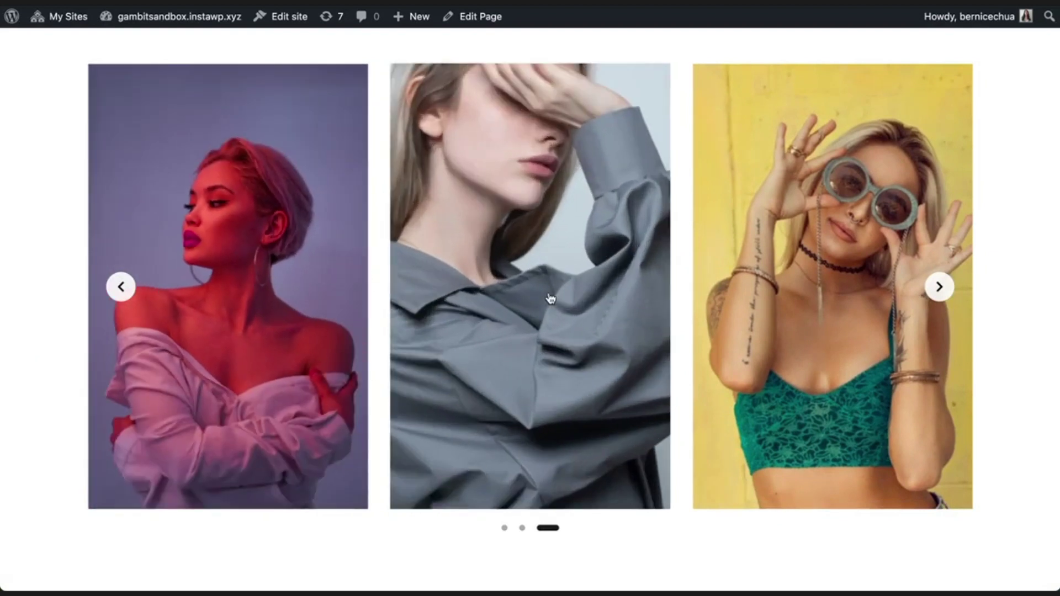
{"action": "left_click", "coordinate": [550, 297]}
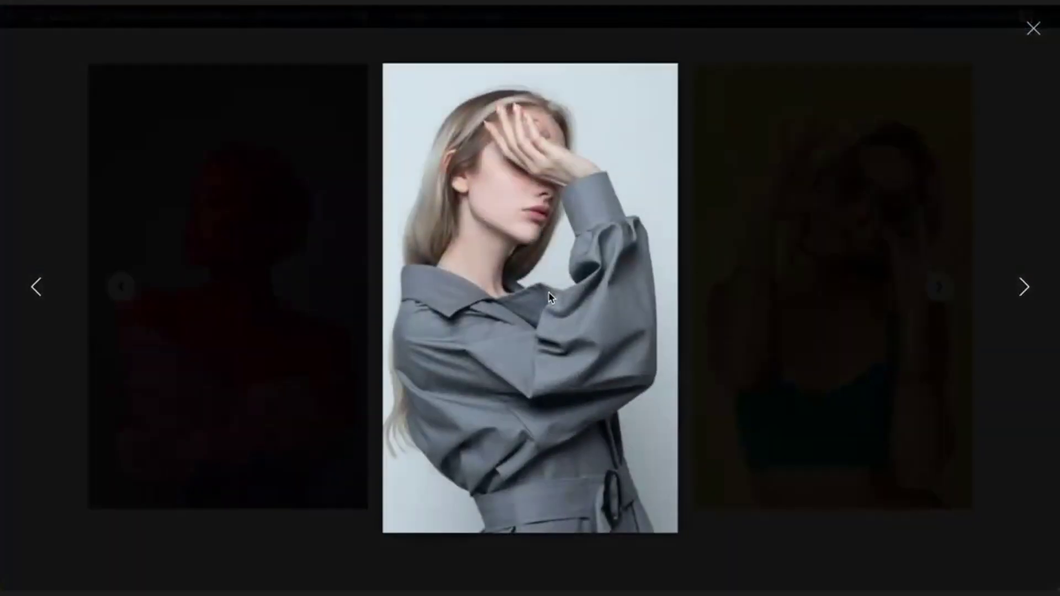
{"action": "left_click", "coordinate": [1032, 28]}
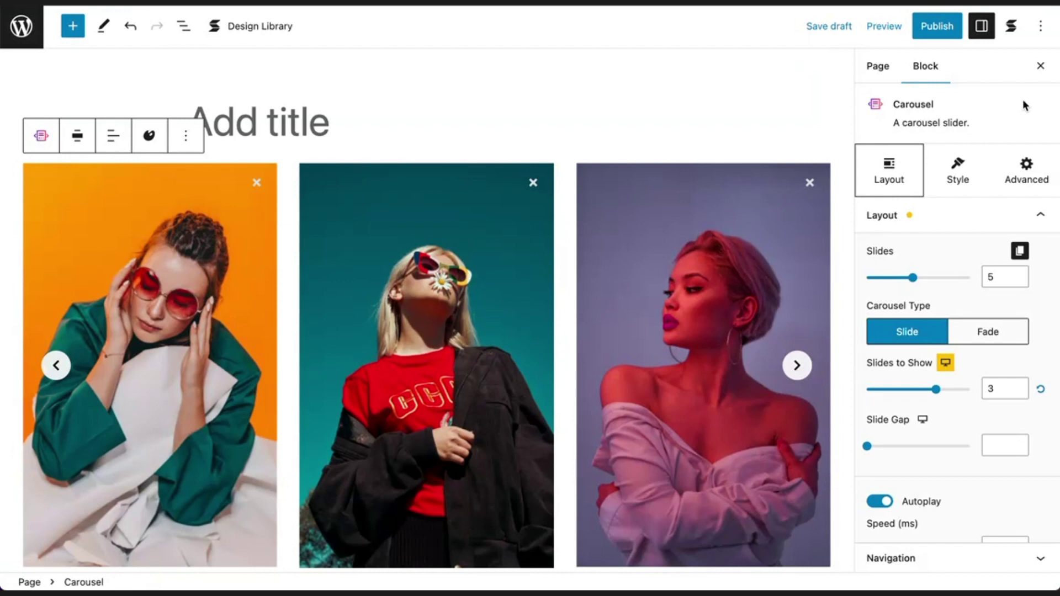
Keep the carousel sliding, step through its slides, and leave Slides to Show at 3.
{"action": "left_click", "coordinate": [907, 335]}
{"action": "left_click", "coordinate": [798, 373]}
{"action": "left_click", "coordinate": [796, 366]}
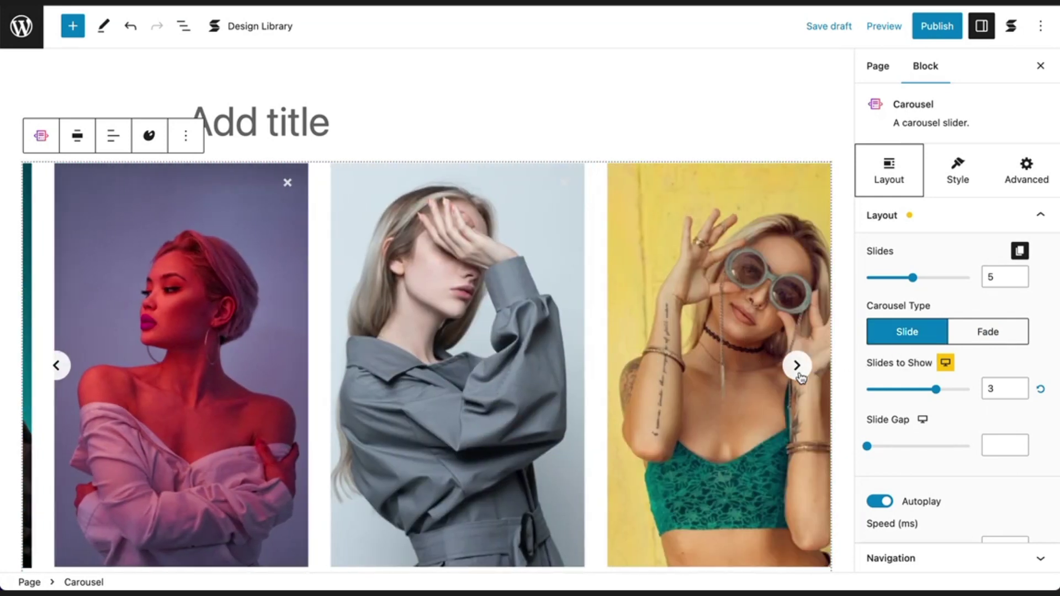
{"action": "left_click", "coordinate": [796, 365]}
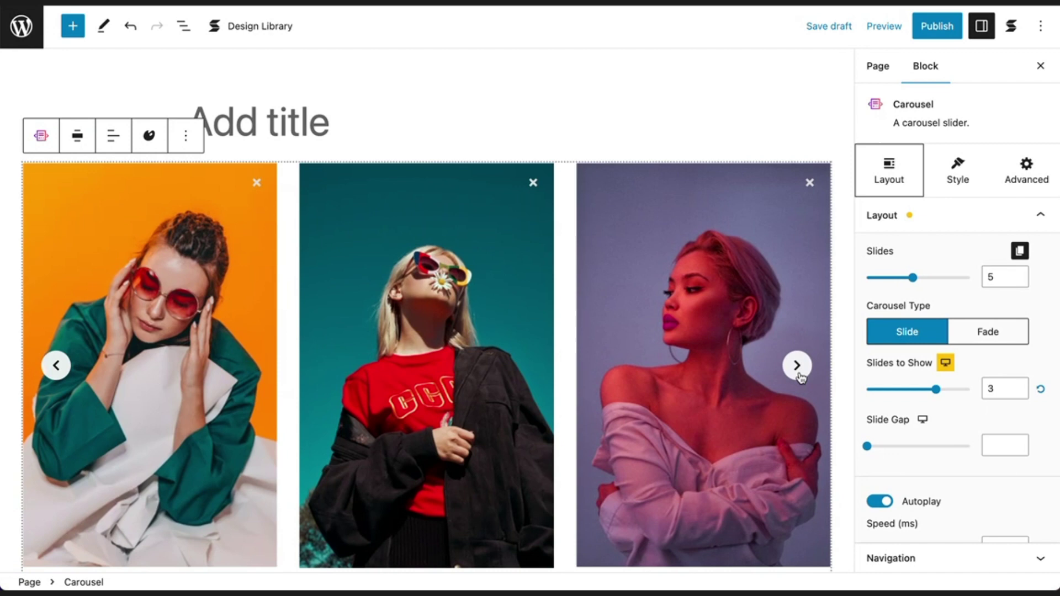
{"action": "mouse_move", "coordinate": [933, 392]}
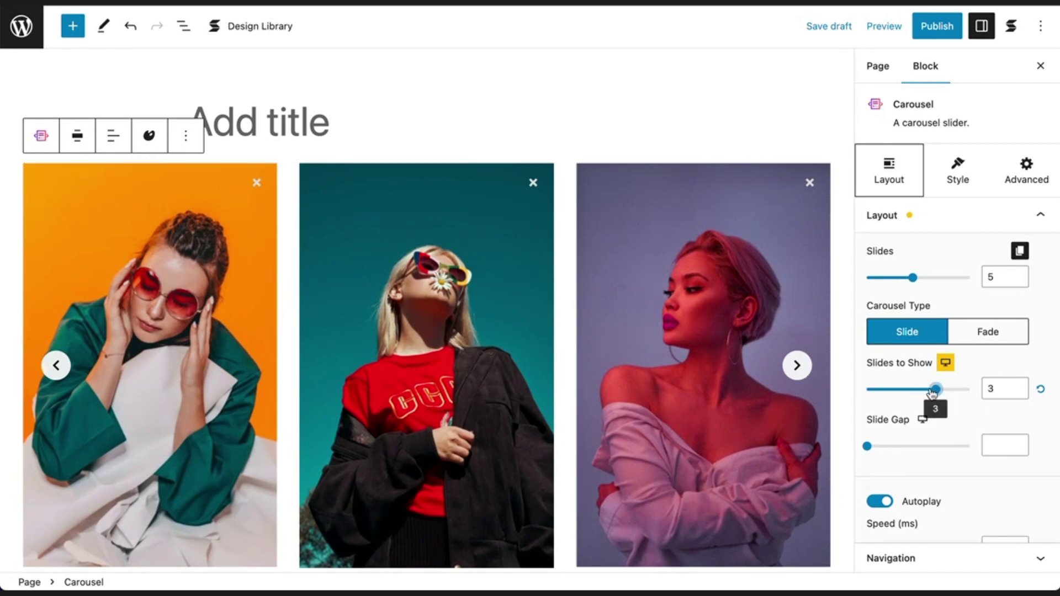
{"action": "mouse_move", "coordinate": [932, 393]}
{"action": "left_mouse_down"}
{"action": "mouse_move", "coordinate": [869, 392]}
{"action": "mouse_move", "coordinate": [925, 393]}
{"action": "left_mouse_up"}
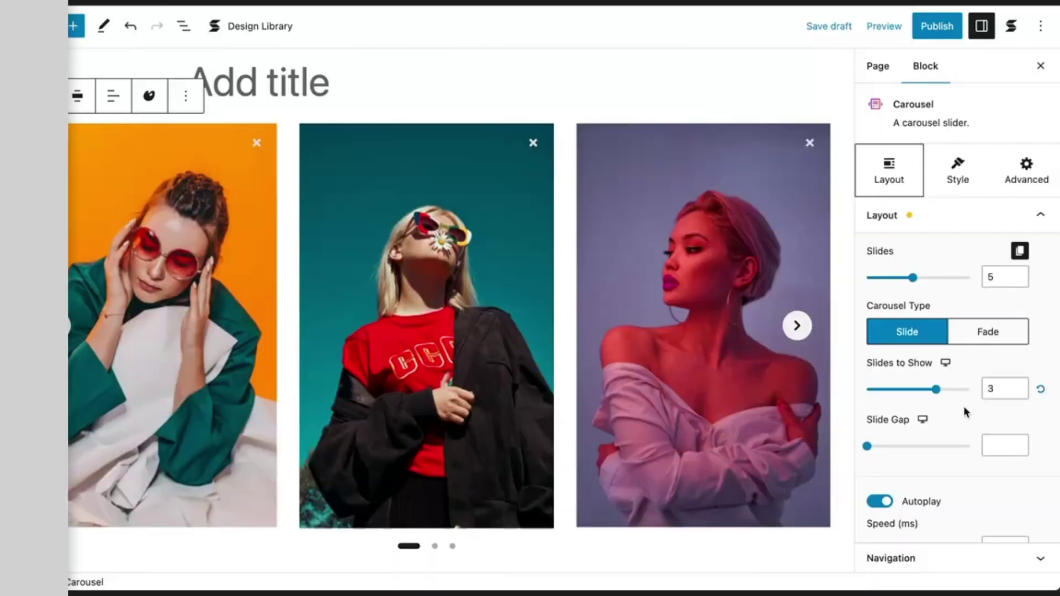
Set Slides to Show to 2 for the mobile layout.
{"action": "left_click", "coordinate": [945, 364]}
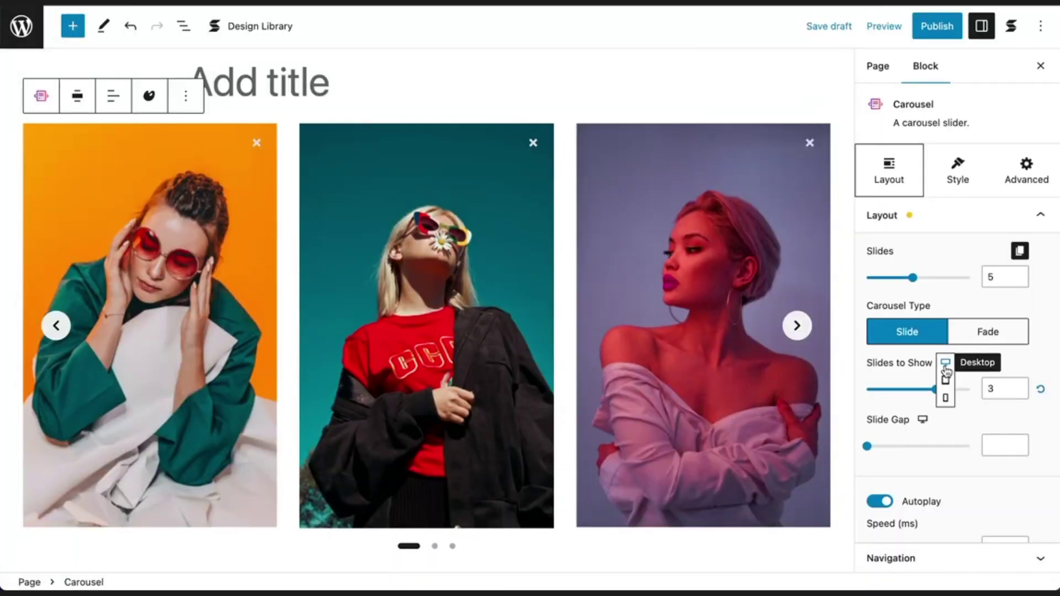
{"action": "left_click", "coordinate": [946, 402]}
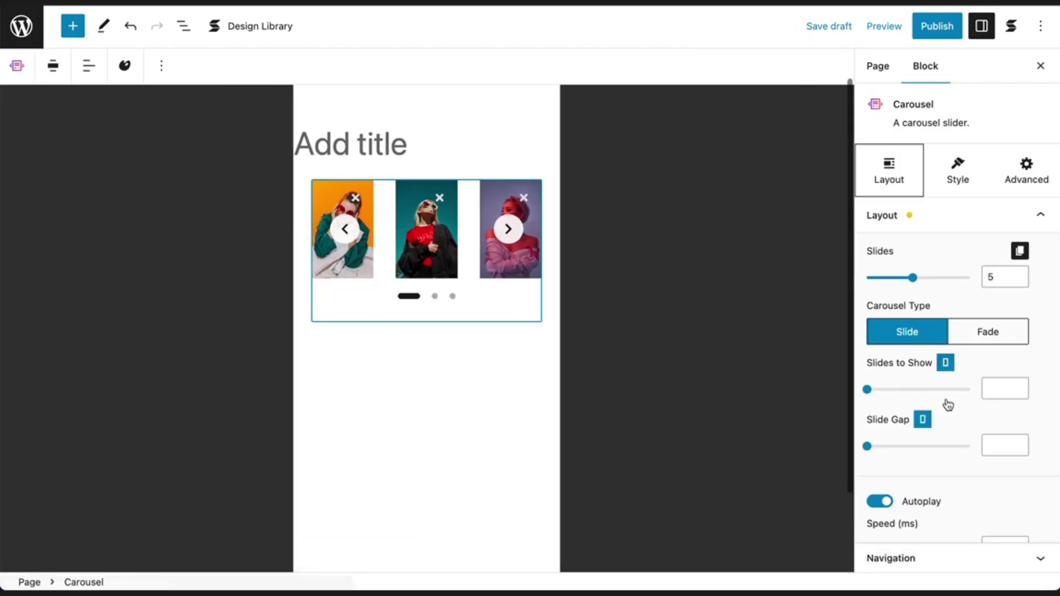
{"action": "left_click", "coordinate": [868, 390]}
{"action": "mouse_move", "coordinate": [869, 391]}
{"action": "left_mouse_down"}
{"action": "mouse_move", "coordinate": [913, 392]}
{"action": "mouse_move", "coordinate": [866, 389]}
{"action": "left_mouse_up"}
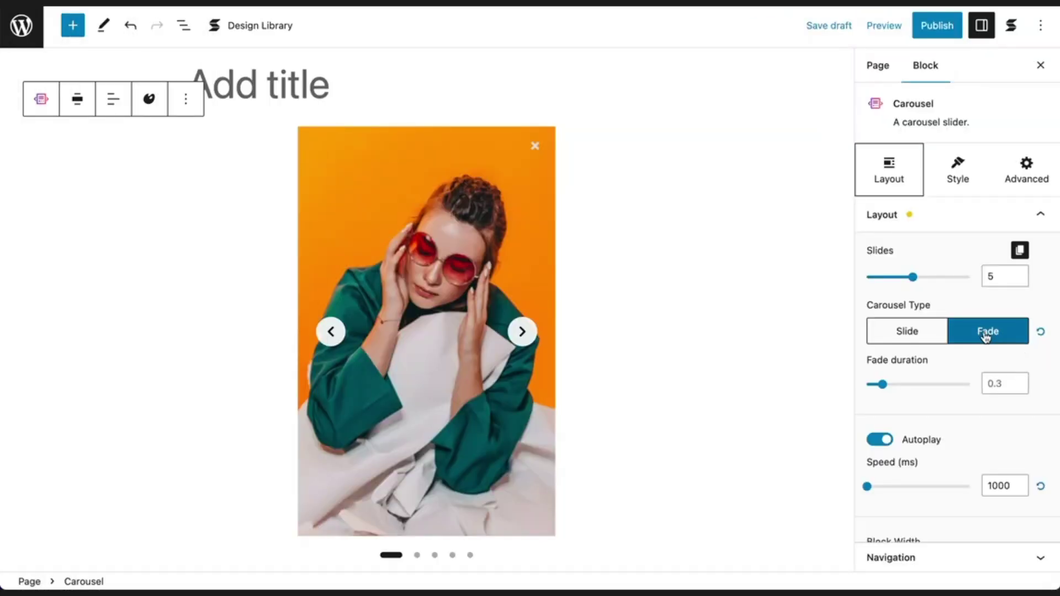
Advance a slide to watch the fade, then lengthen the fade duration to 2.
{"action": "left_click", "coordinate": [521, 331]}
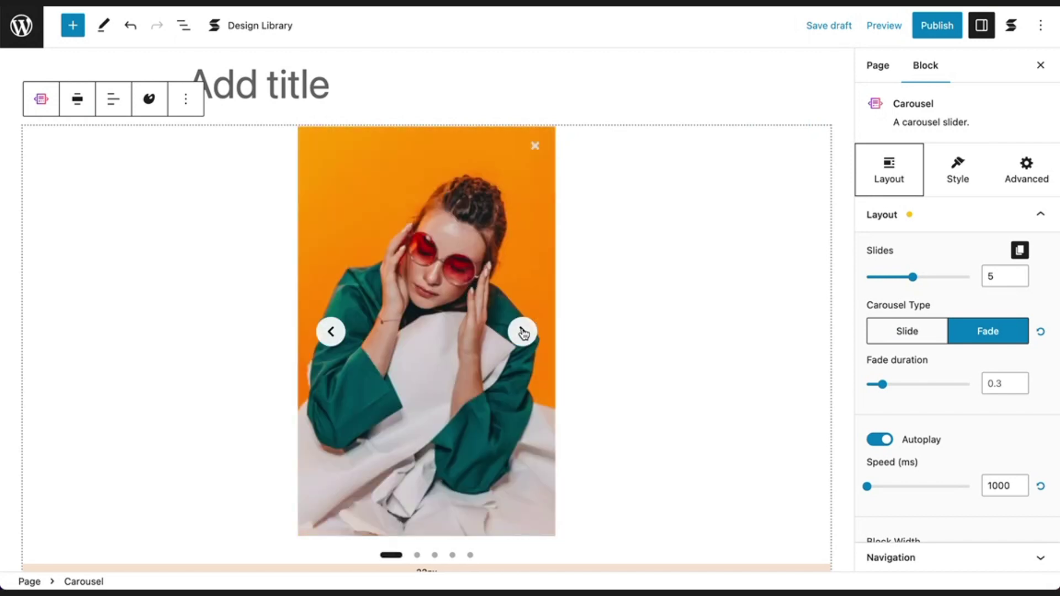
{"action": "left_click", "coordinate": [882, 385]}
{"action": "left_click_drag", "start_coordinate": [885, 386], "coordinate": [970, 385]}
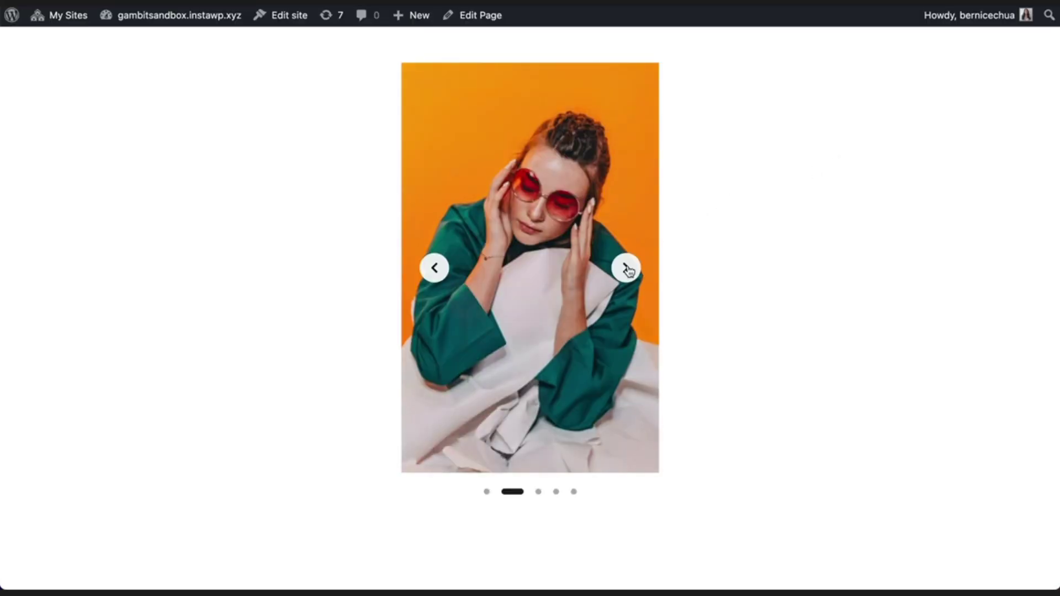
Advance the previewed carousel to its second and third slides.
{"action": "left_click", "coordinate": [626, 268]}
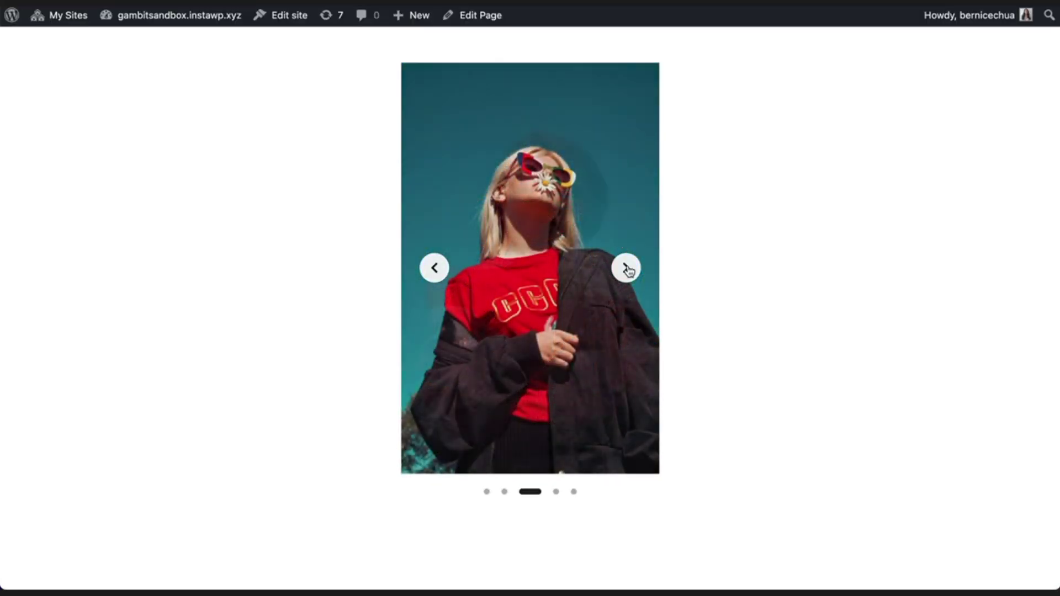
{"action": "left_click", "coordinate": [626, 269]}
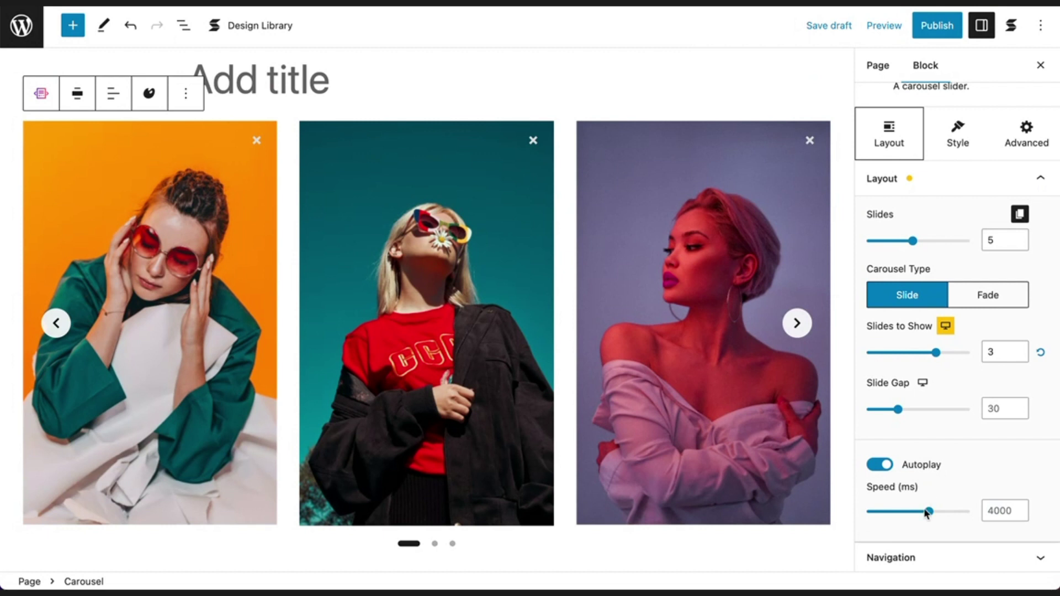
Lower the carousel's Autoplay Speed to 1000 ms.
{"action": "left_click_drag", "start_coordinate": [929, 514], "coordinate": [866, 513]}
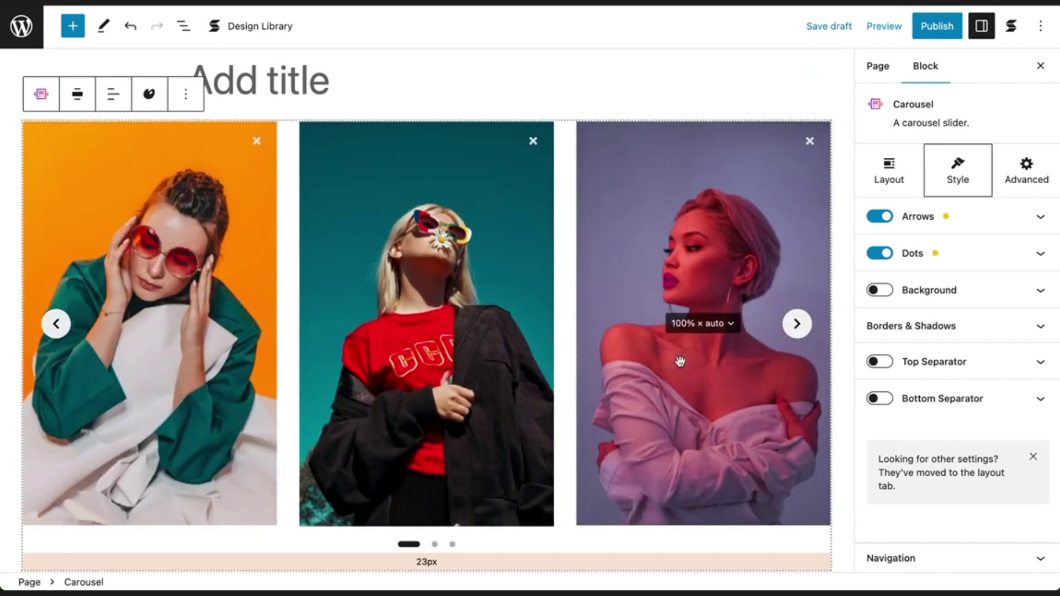
Jump to the second set of slides, then switch off both Arrows and Dots.
{"action": "left_click", "coordinate": [435, 544]}
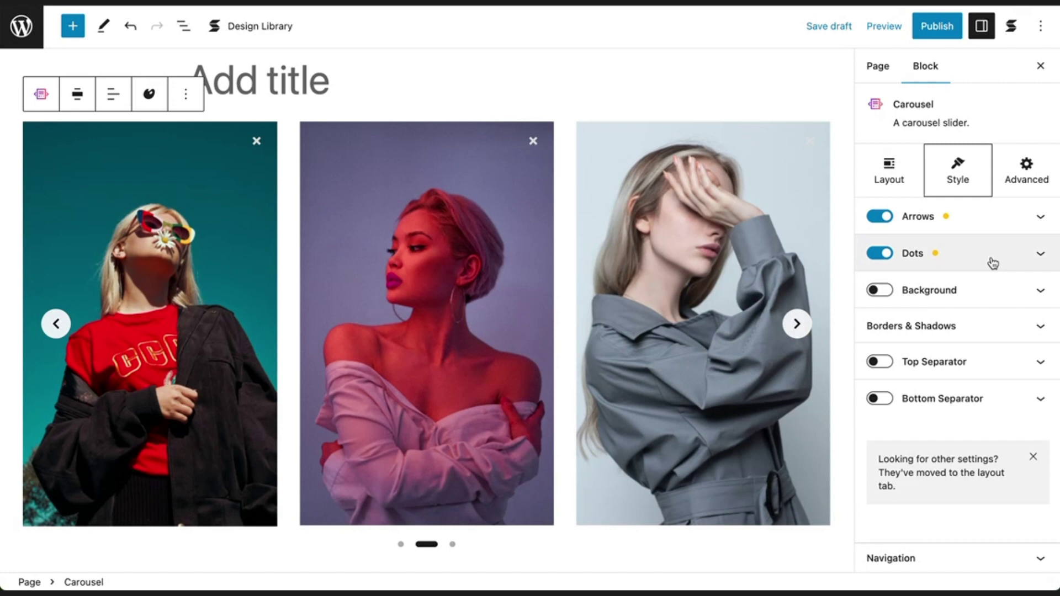
{"action": "left_click", "coordinate": [879, 216]}
{"action": "left_click", "coordinate": [882, 252]}
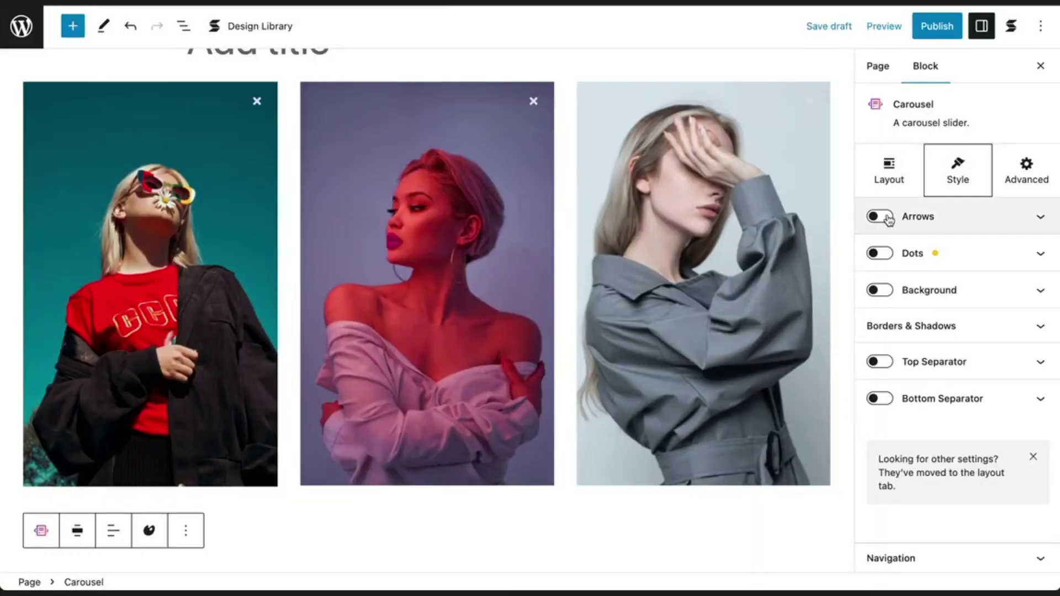
Turn arrows back on and upload double-arrow-left-icon.svg as the previous-slide icon.
{"action": "left_click", "coordinate": [888, 220]}
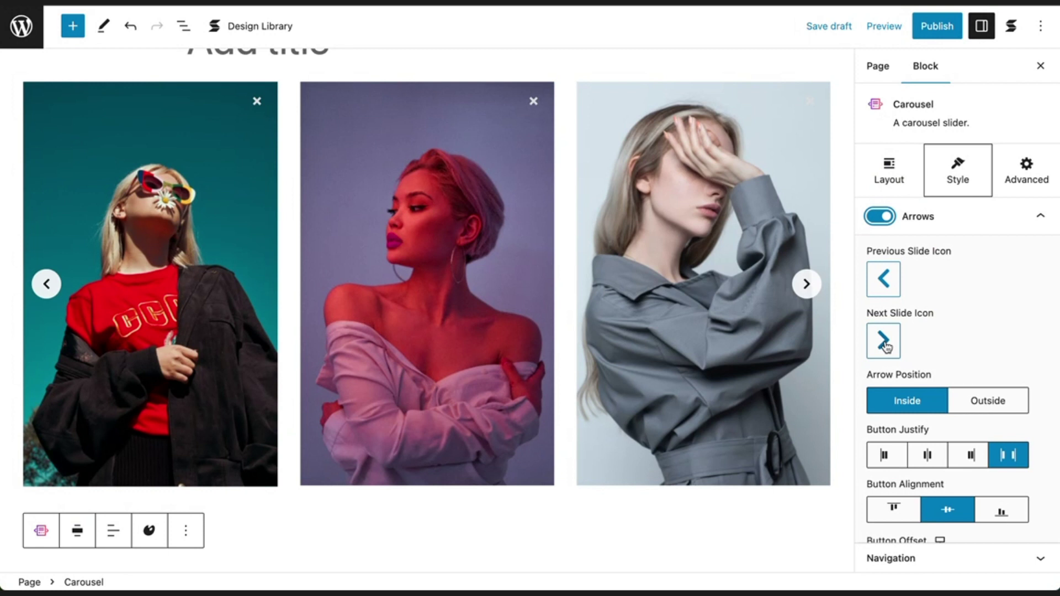
{"action": "left_click", "coordinate": [883, 280]}
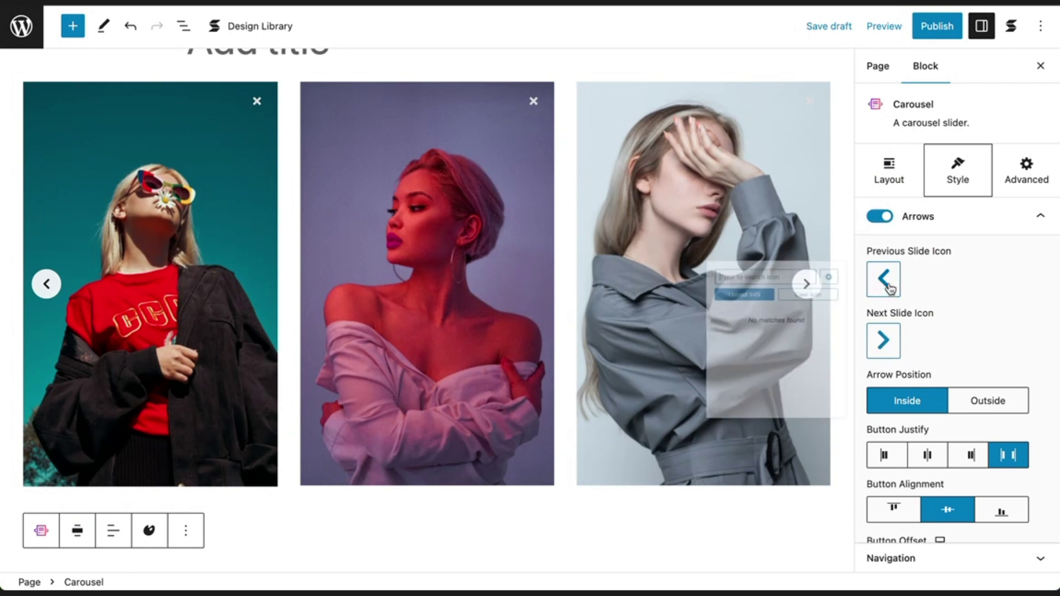
{"action": "left_click", "coordinate": [692, 309]}
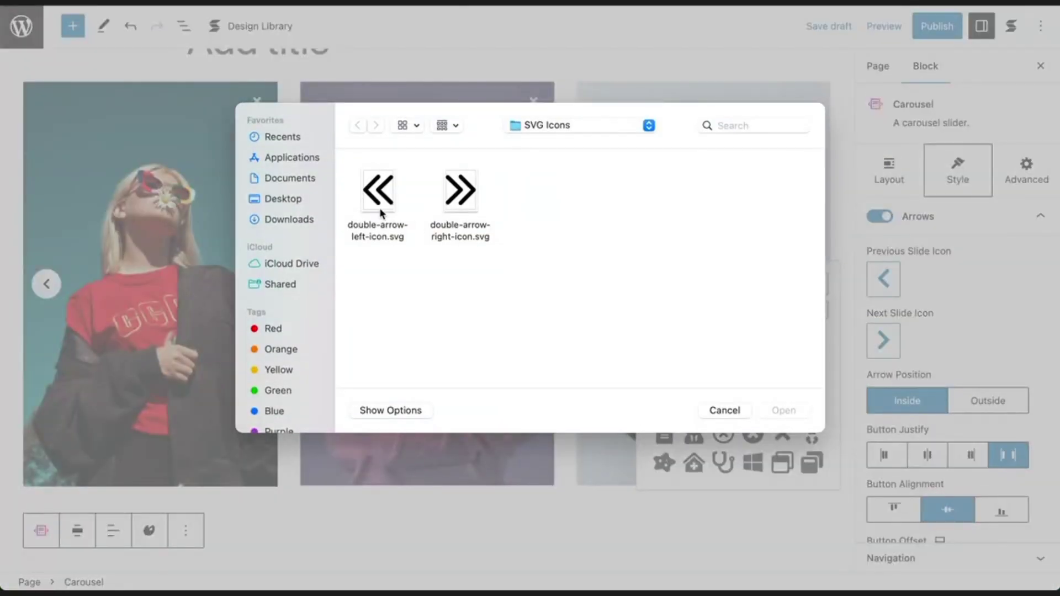
{"action": "key", "text": "Down"}
{"action": "left_click", "coordinate": [773, 411]}
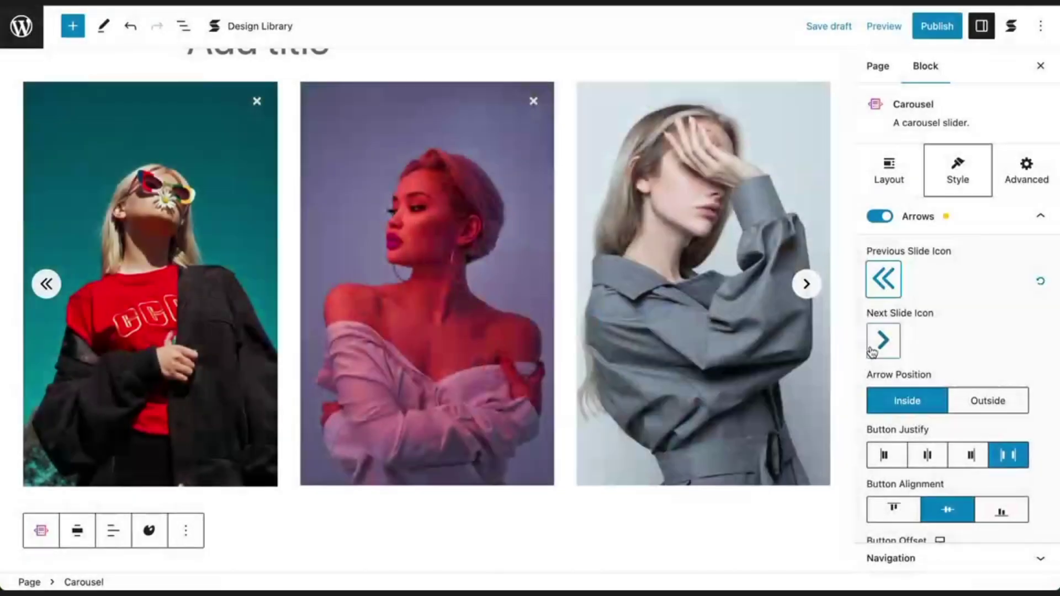
Upload double-arrow-right-icon.svg as the next-slide icon.
{"action": "left_click", "coordinate": [697, 371]}
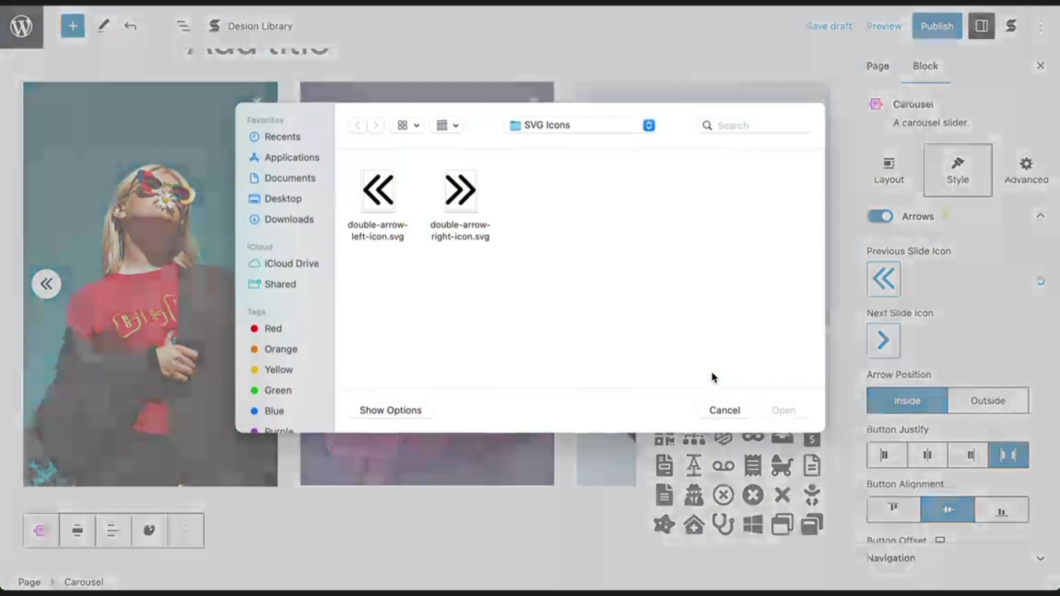
{"action": "key", "text": "Right"}
{"action": "left_click", "coordinate": [795, 410]}
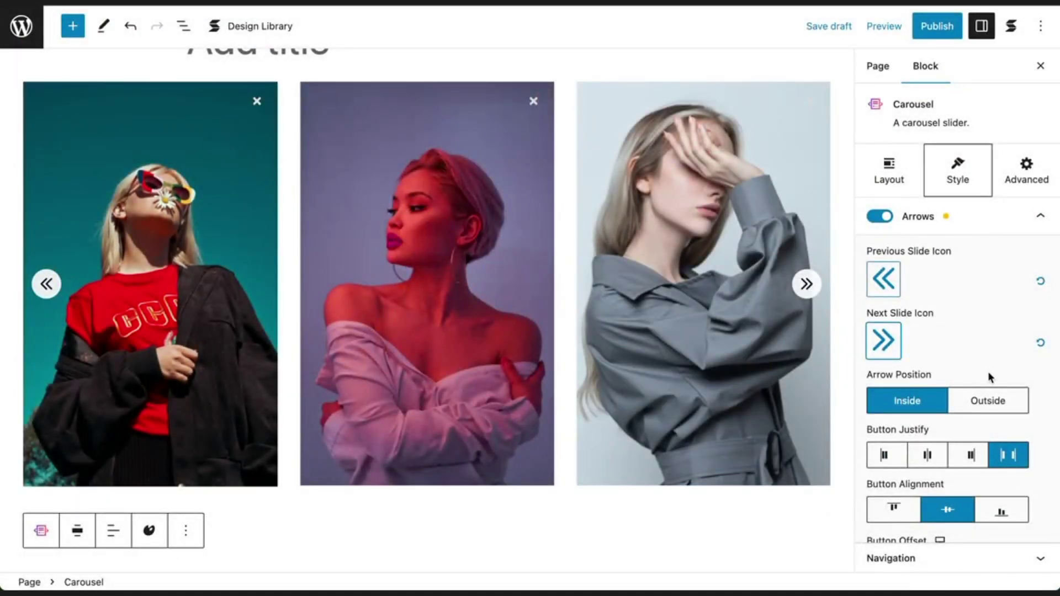
Move the carousel arrows outside the slides, placed below and centred.
{"action": "left_click", "coordinate": [992, 406]}
{"action": "scroll", "coordinate": [988, 398], "scroll_direction": "down", "scroll_amount": 2}
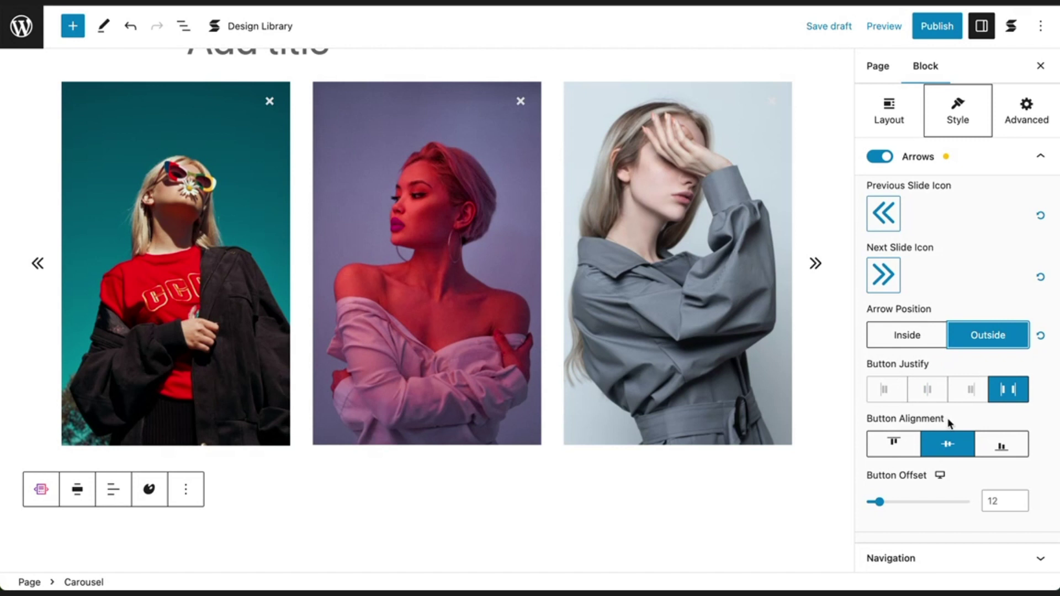
{"action": "left_click", "coordinate": [1003, 444]}
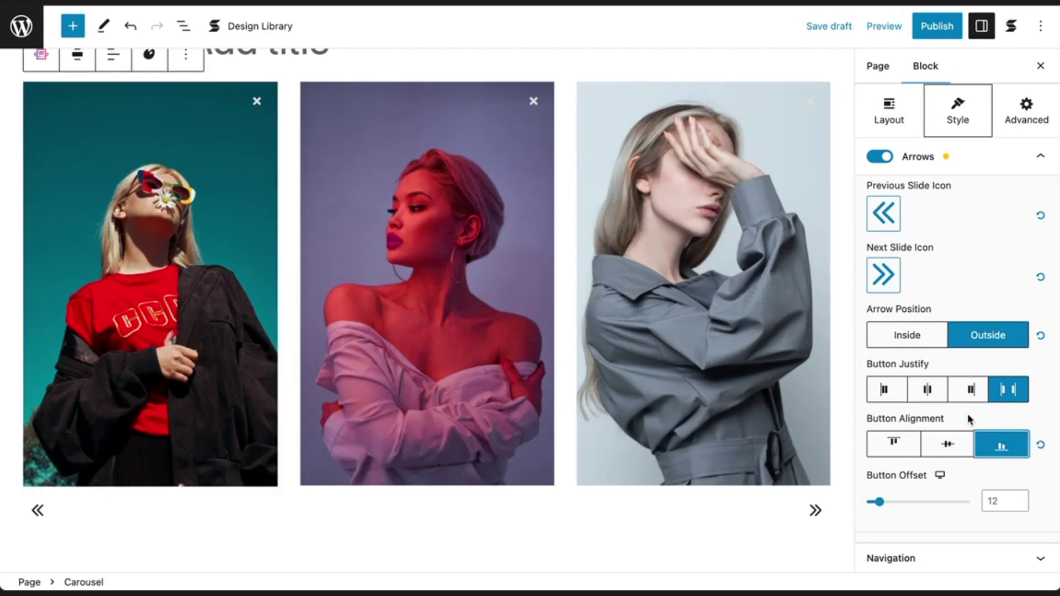
{"action": "left_click", "coordinate": [927, 391]}
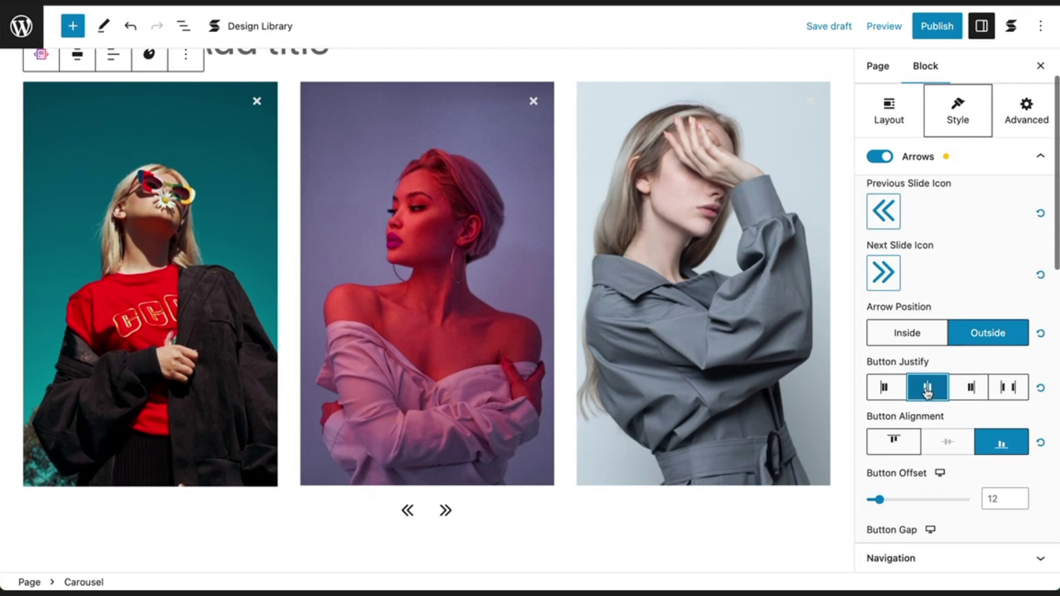
Set the arrow Button Offset to 20 and the Button Gap to 20.
{"action": "scroll", "coordinate": [928, 392], "scroll_direction": "down", "scroll_amount": 4}
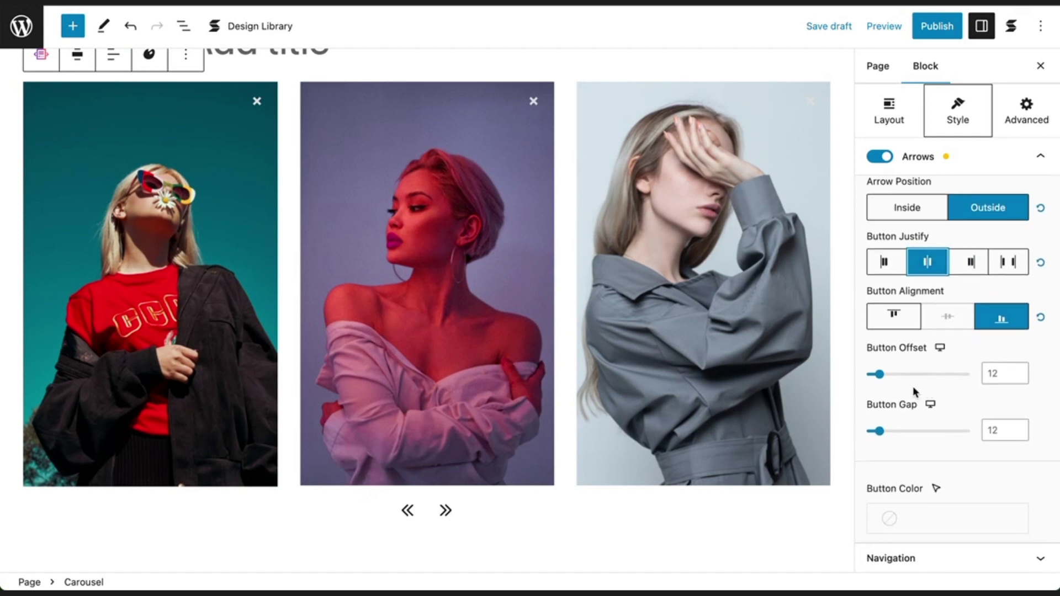
{"action": "mouse_move", "coordinate": [879, 374]}
{"action": "left_mouse_down"}
{"action": "mouse_move", "coordinate": [927, 376]}
{"action": "mouse_move", "coordinate": [887, 377]}
{"action": "left_mouse_up"}
{"action": "left_click", "coordinate": [879, 433]}
{"action": "mouse_move", "coordinate": [879, 435]}
{"action": "left_mouse_down"}
{"action": "mouse_move", "coordinate": [969, 431]}
{"action": "mouse_move", "coordinate": [887, 438]}
{"action": "left_mouse_up"}
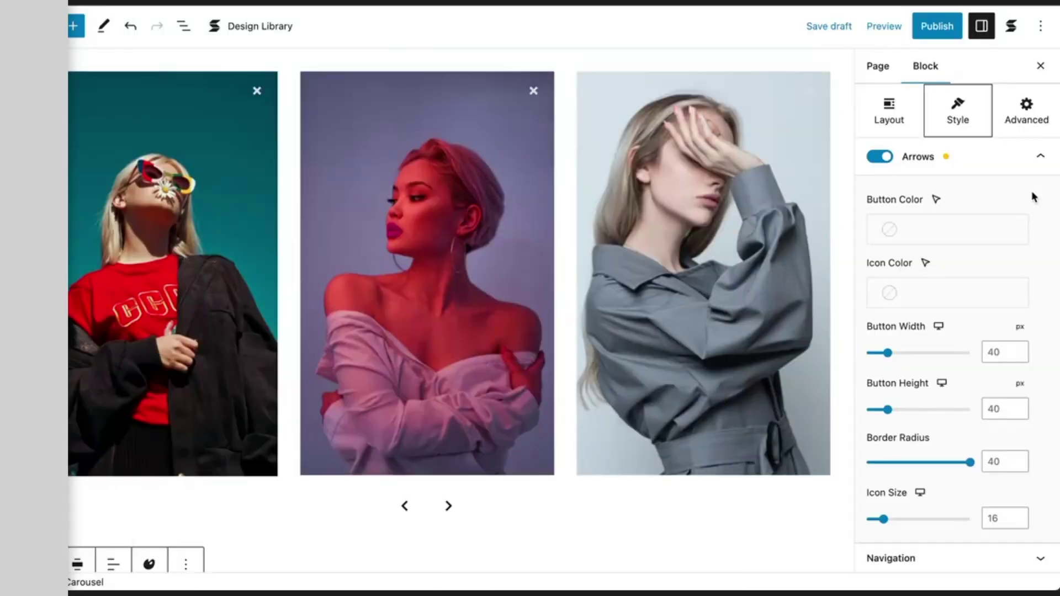
Make the arrow buttons purple with white arrow icons.
{"action": "left_click", "coordinate": [939, 234]}
{"action": "left_click", "coordinate": [747, 321]}
{"action": "left_click", "coordinate": [938, 292]}
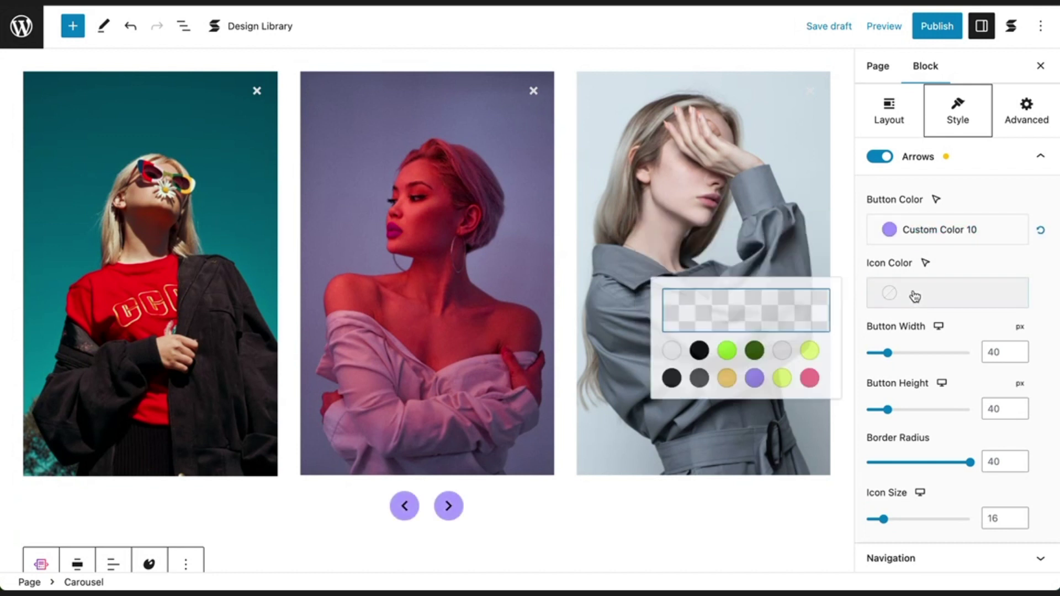
{"action": "left_click", "coordinate": [658, 356]}
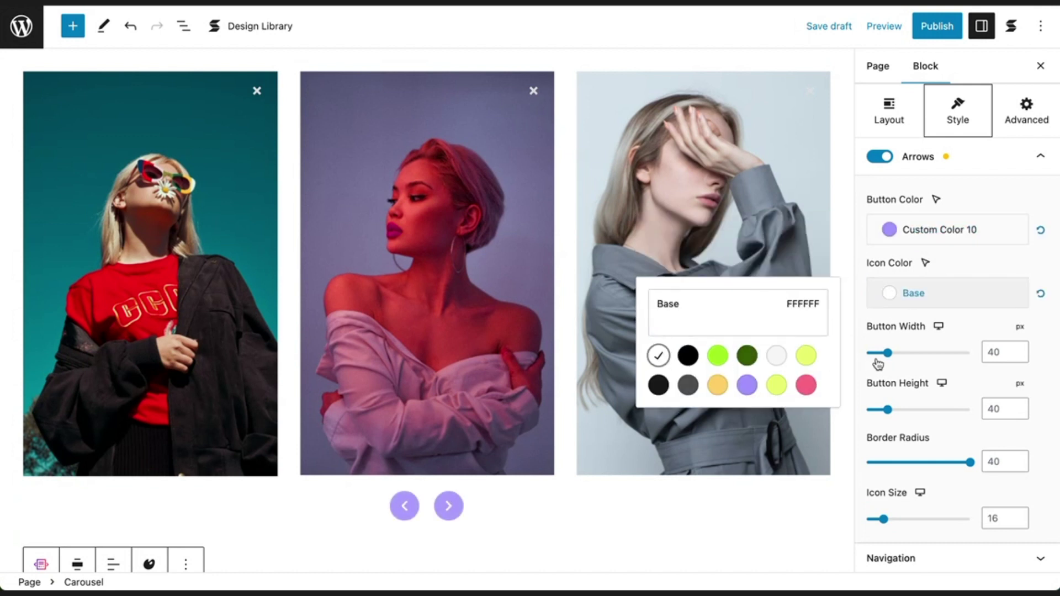
Size the arrow buttons 51×52 px with 14 border radius, opacity 1, and hide them on mobile.
{"action": "left_click_drag", "start_coordinate": [887, 354], "coordinate": [894, 356]}
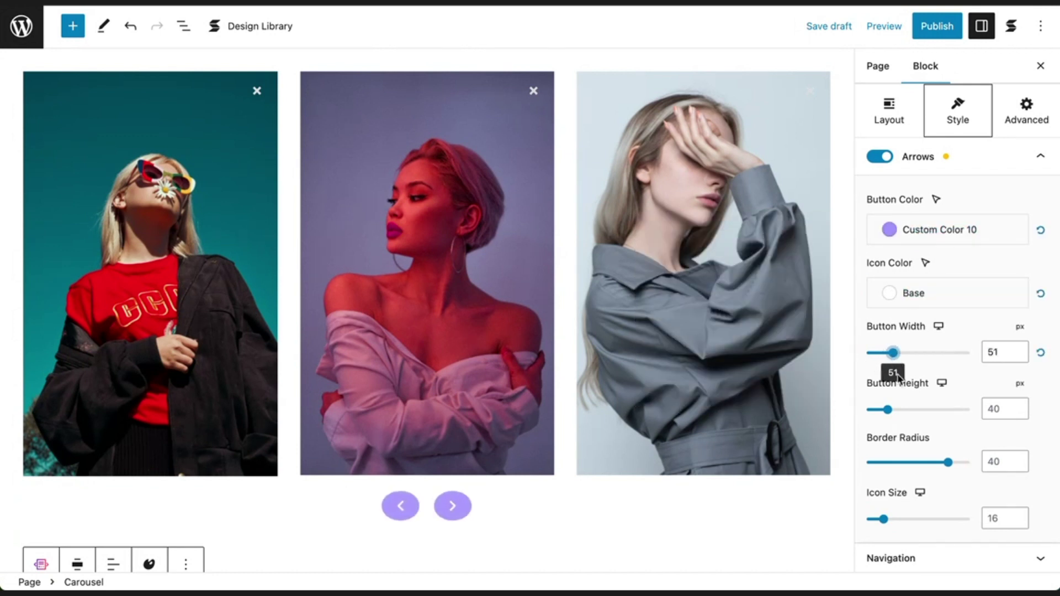
{"action": "left_click_drag", "start_coordinate": [887, 409], "coordinate": [887, 436]}
{"action": "scroll", "coordinate": [894, 411], "scroll_direction": "down", "scroll_amount": 3}
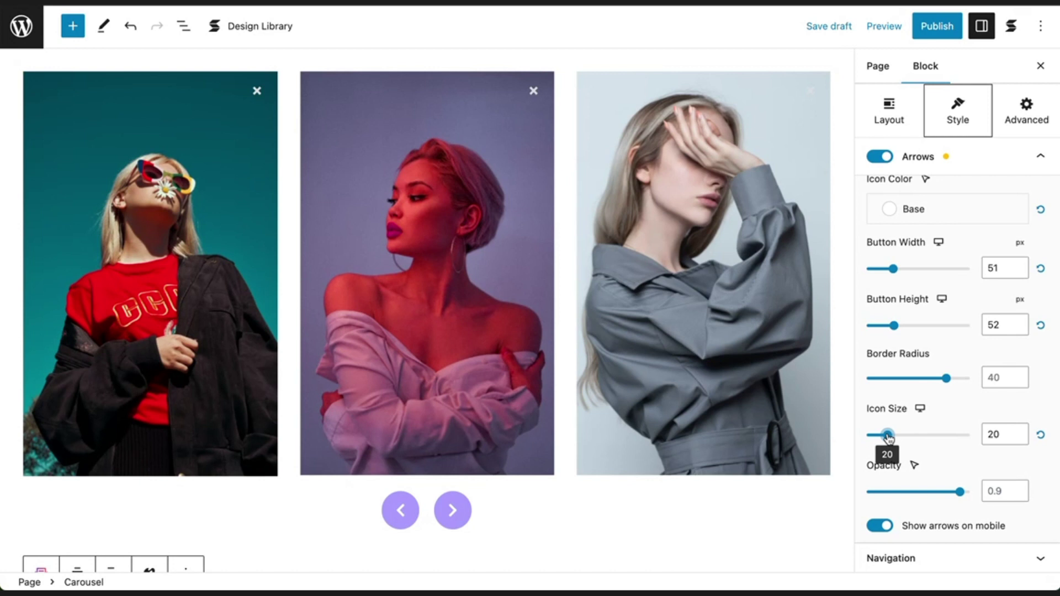
{"action": "left_click_drag", "start_coordinate": [947, 379], "coordinate": [894, 379]}
{"action": "scroll", "coordinate": [917, 401], "scroll_direction": "down", "scroll_amount": 2}
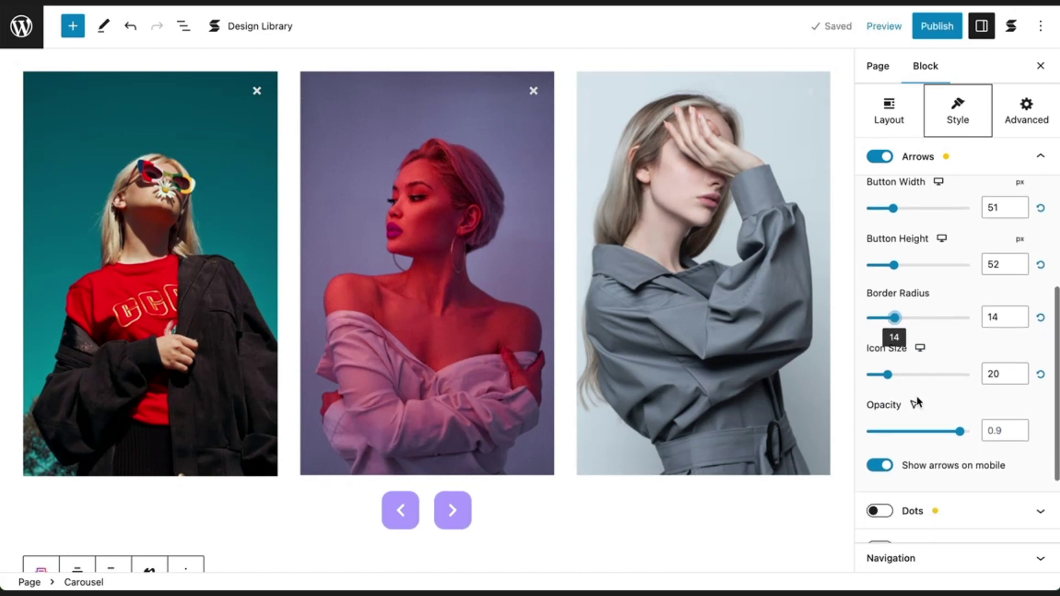
{"action": "mouse_move", "coordinate": [961, 431]}
{"action": "left_mouse_down"}
{"action": "mouse_move", "coordinate": [912, 431]}
{"action": "mouse_move", "coordinate": [970, 431]}
{"action": "left_mouse_up"}
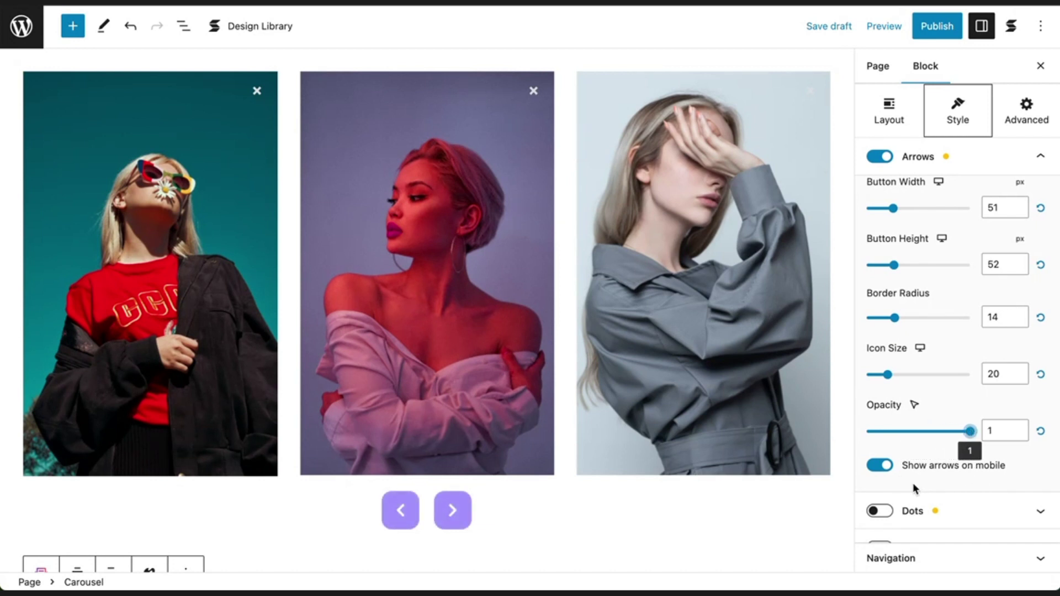
{"action": "left_click", "coordinate": [878, 467]}
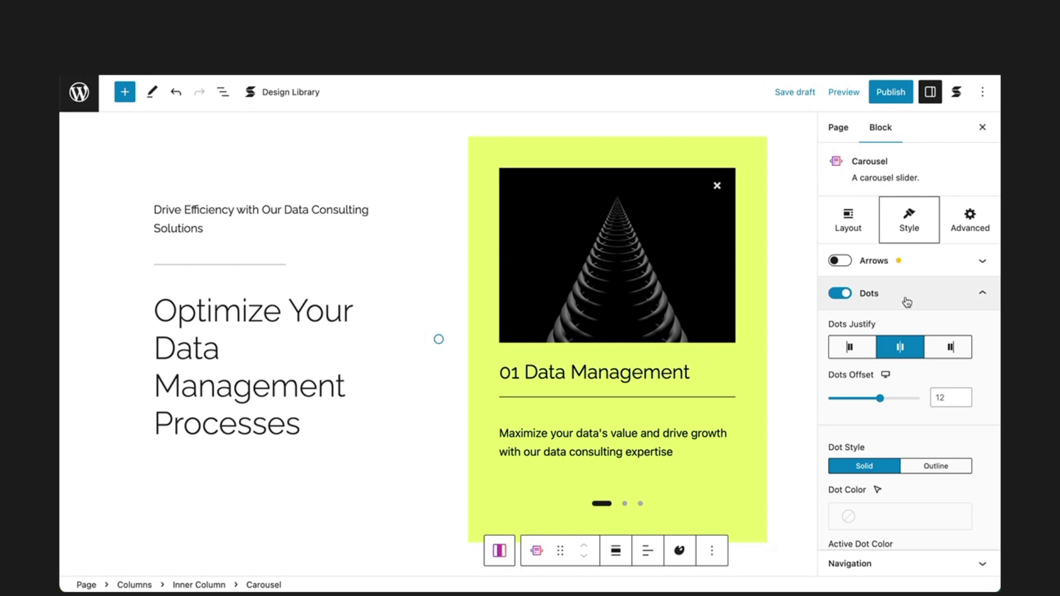
Right-align the dots with an offset of 8 and the Outline dot style.
{"action": "left_click", "coordinate": [854, 348]}
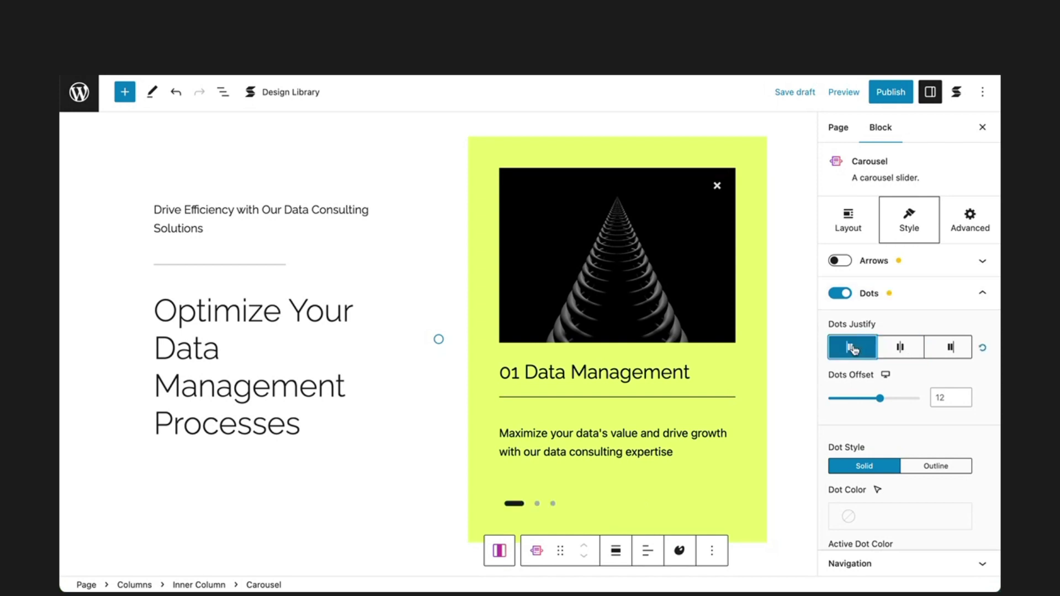
{"action": "left_click", "coordinate": [895, 350]}
{"action": "left_click", "coordinate": [945, 349]}
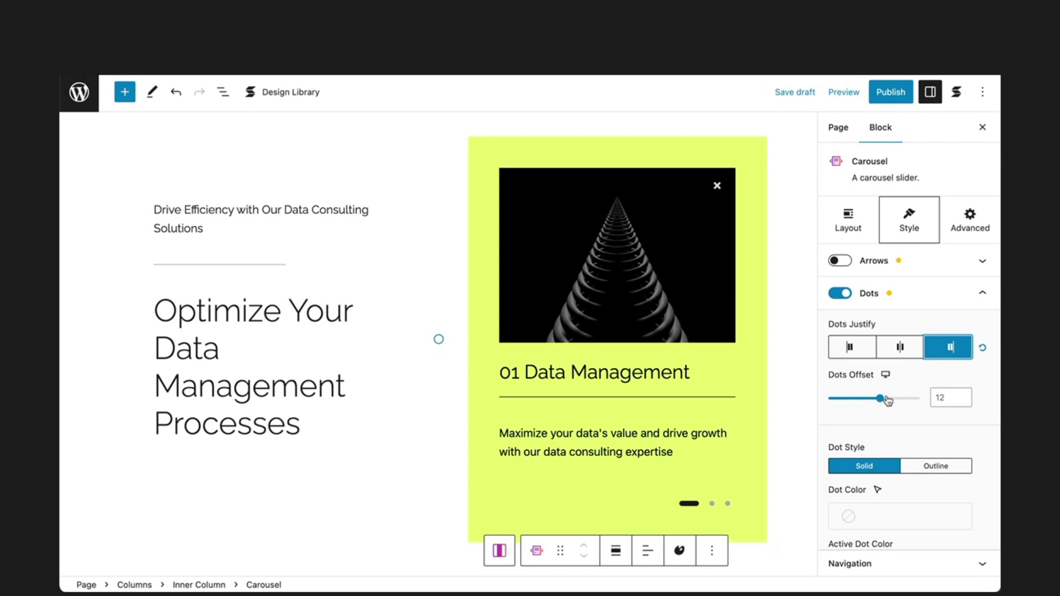
{"action": "mouse_move", "coordinate": [880, 398]}
{"action": "left_mouse_down"}
{"action": "mouse_move", "coordinate": [889, 398]}
{"action": "mouse_move", "coordinate": [878, 398]}
{"action": "left_mouse_up"}
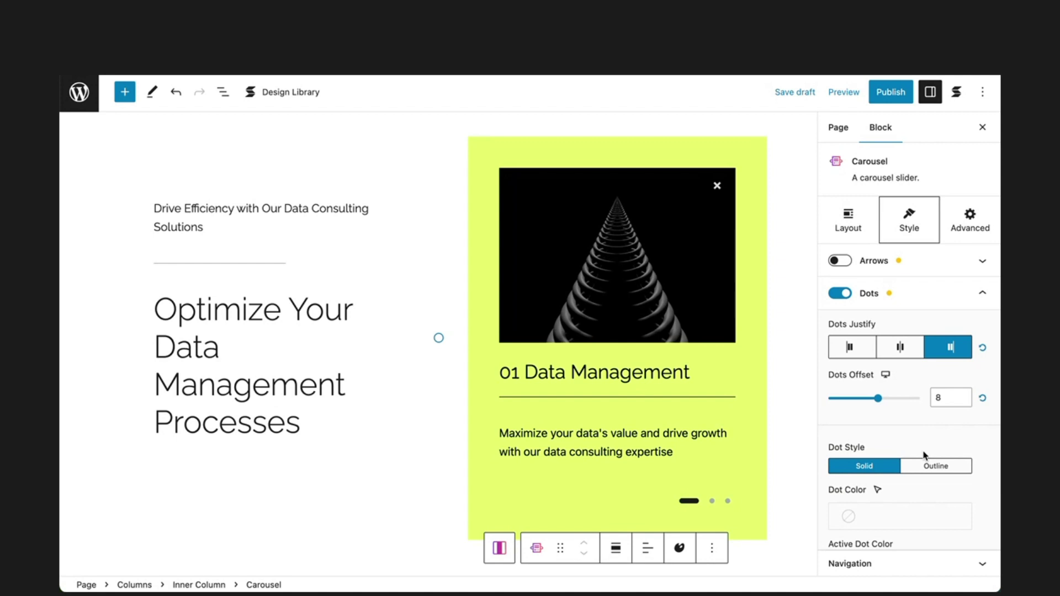
{"action": "left_click", "coordinate": [925, 468]}
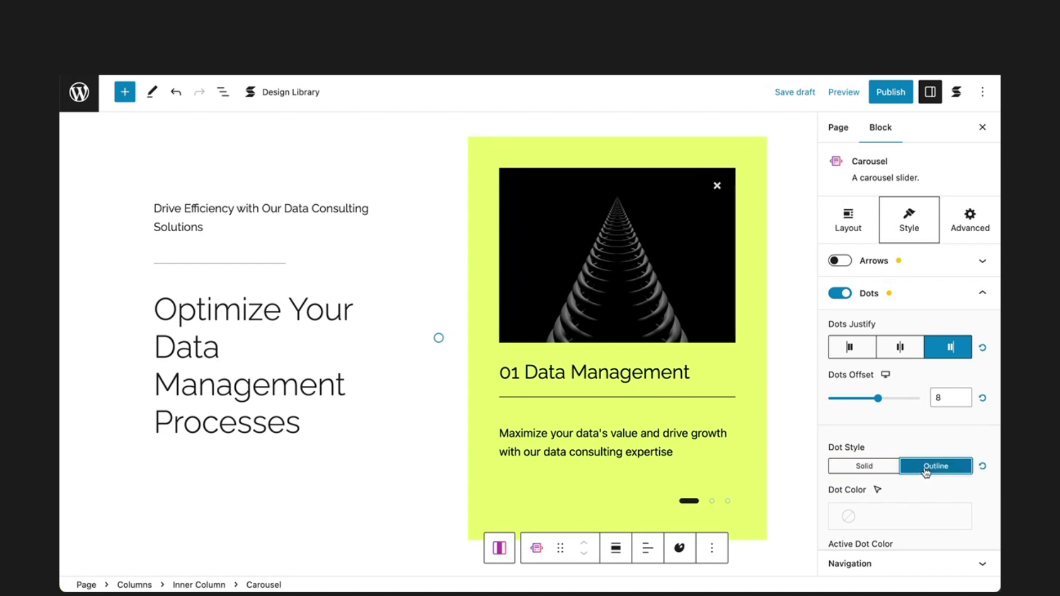
Set both Dot Color and Active Dot Color to Contrast black.
{"action": "scroll", "coordinate": [925, 470], "scroll_direction": "down", "scroll_amount": 5}
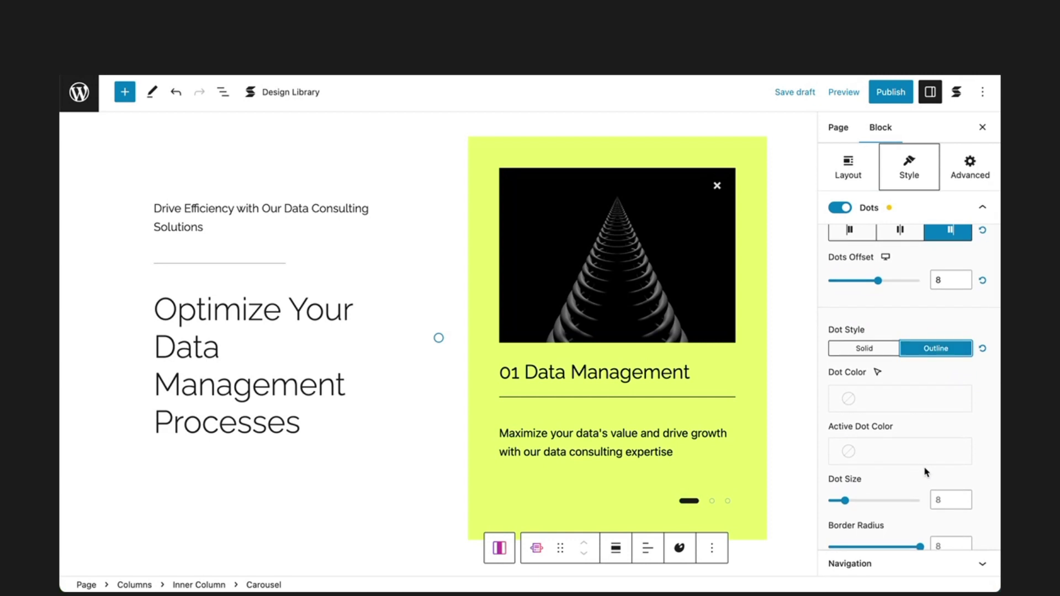
{"action": "left_click", "coordinate": [869, 399]}
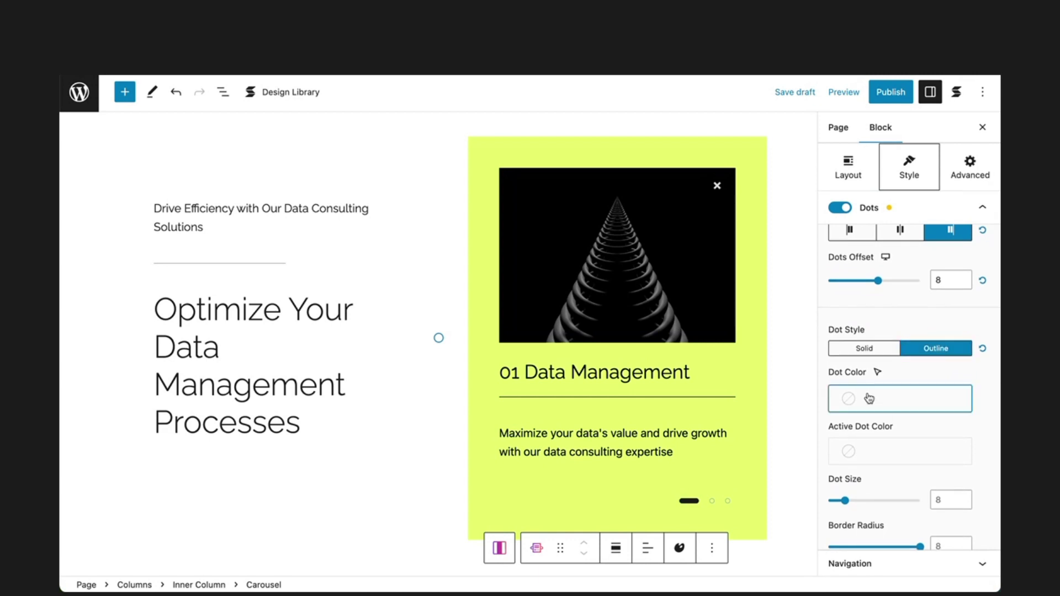
{"action": "left_click", "coordinate": [669, 453]}
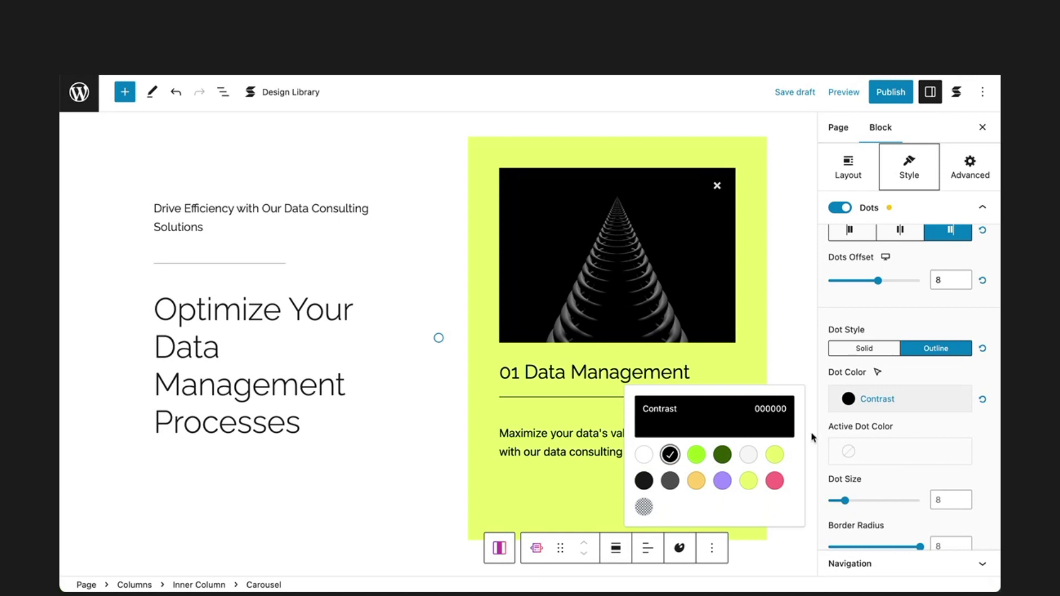
{"action": "left_click", "coordinate": [864, 451]}
{"action": "left_click", "coordinate": [670, 507]}
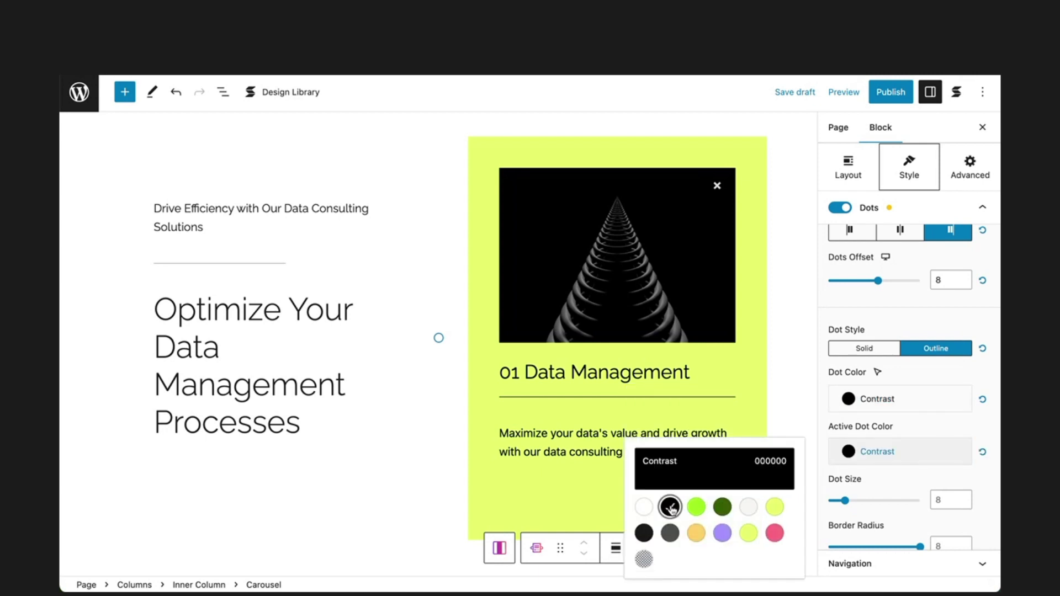
{"action": "left_click", "coordinate": [990, 479]}
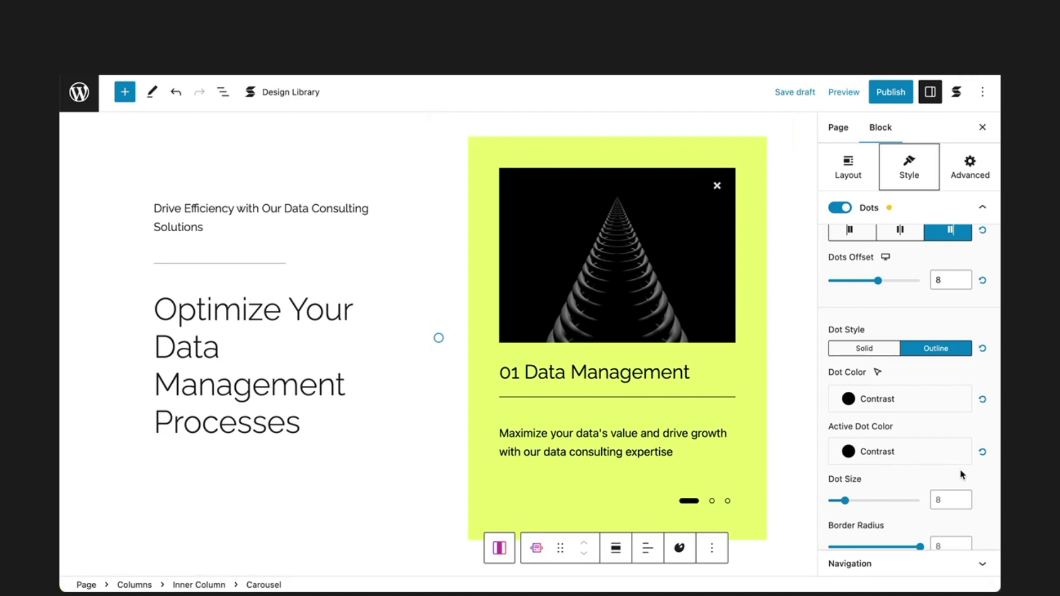
Set the Dots Gap to 17 and the Active Dot Width to 16.
{"action": "scroll", "coordinate": [962, 475], "scroll_direction": "down", "scroll_amount": 5}
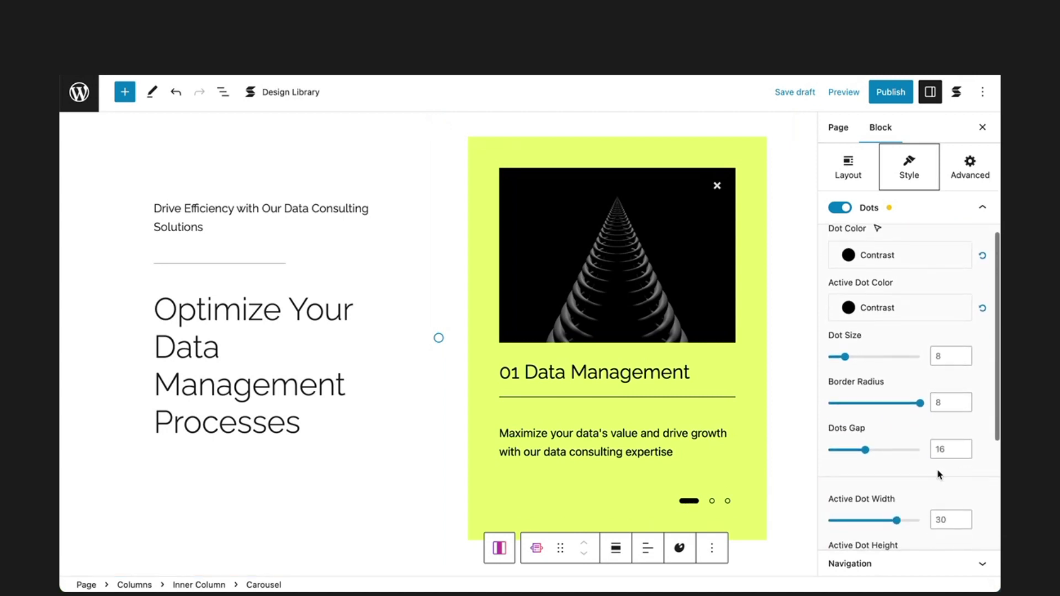
{"action": "left_click_drag", "start_coordinate": [867, 456], "coordinate": [868, 453]}
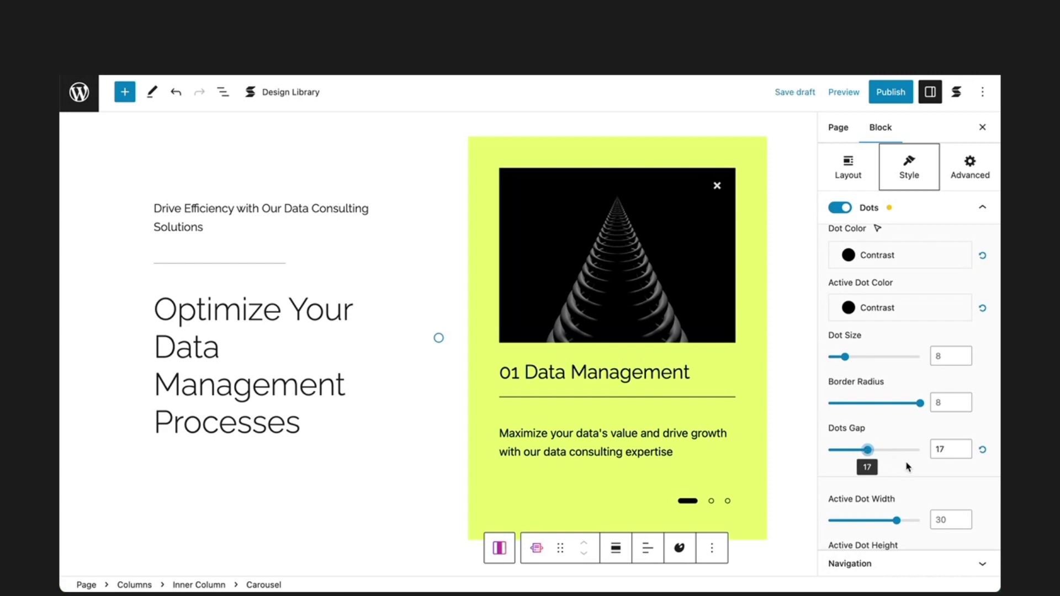
{"action": "scroll", "coordinate": [908, 467], "scroll_direction": "down", "scroll_amount": 3}
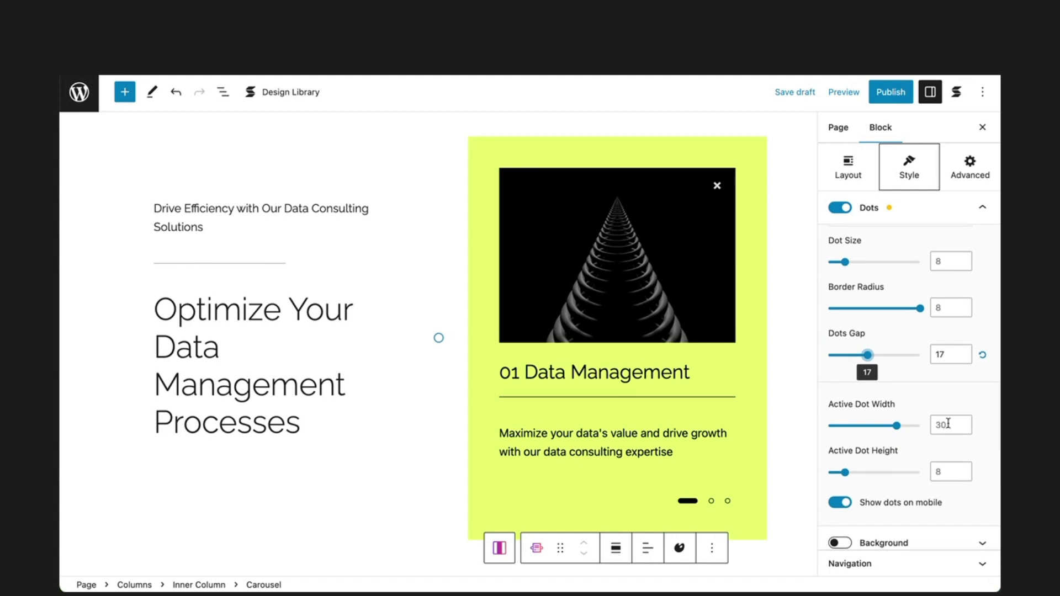
{"action": "left_click", "coordinate": [948, 423]}
{"action": "key", "text": "BackSpace"}
{"action": "key", "text": "BackSpace"}
{"action": "type", "text": "16"}
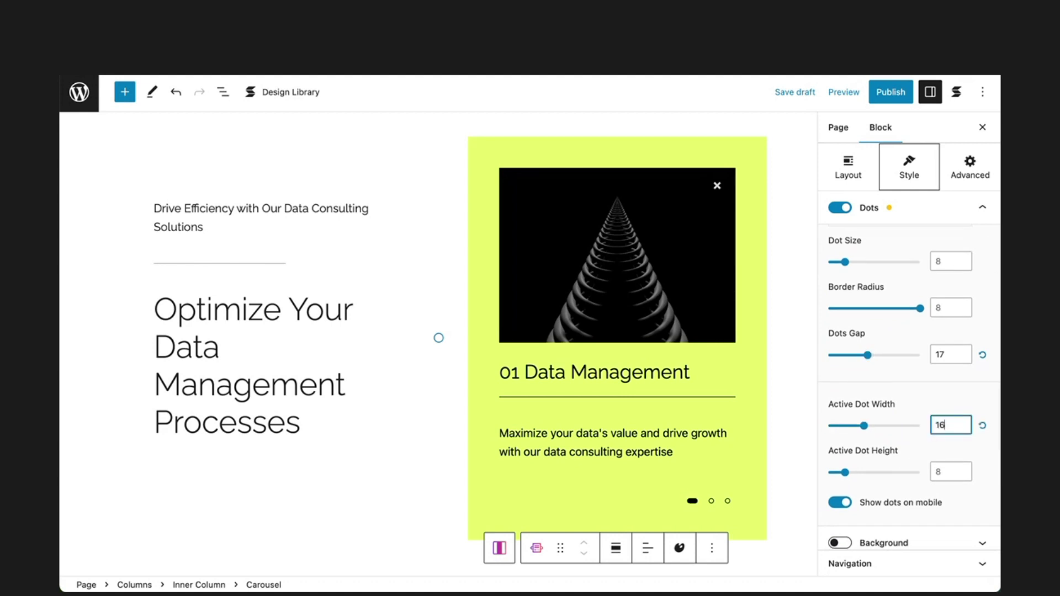
Set the Active Dot Height to 10, leaving dots shown on mobile.
{"action": "left_click", "coordinate": [945, 469]}
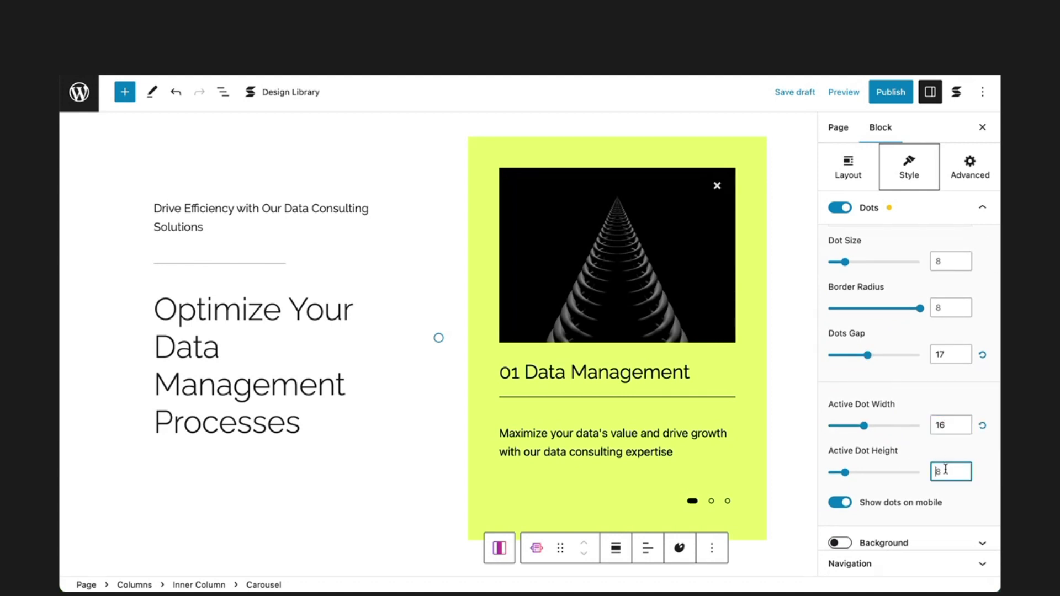
{"action": "key", "text": "BackSpace"}
{"action": "type", "text": "10"}
{"action": "scroll", "coordinate": [986, 499], "scroll_direction": "down", "scroll_amount": 3}
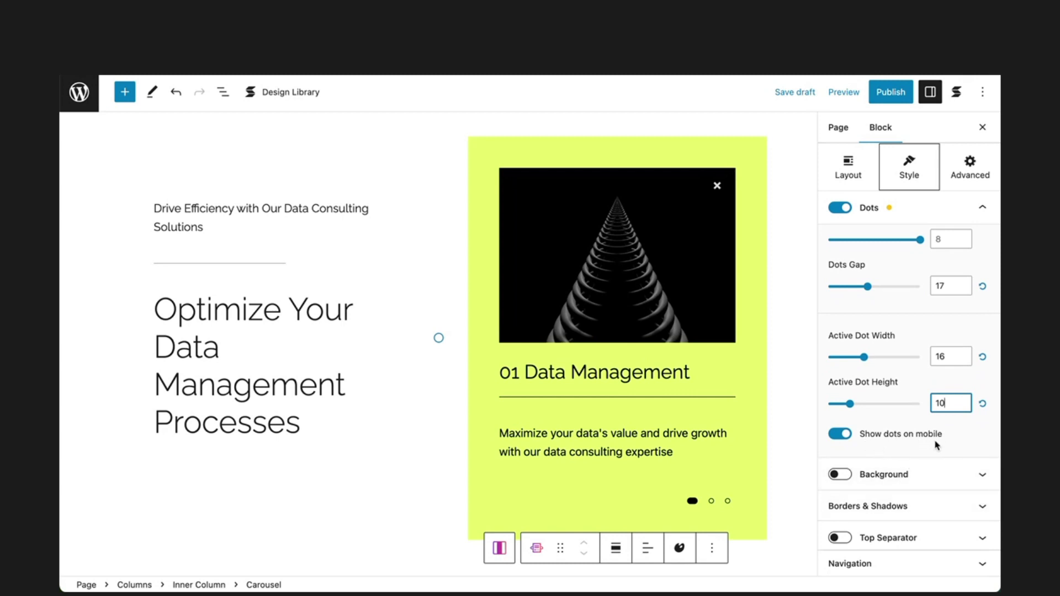
{"action": "left_click", "coordinate": [840, 433]}
{"action": "left_click", "coordinate": [840, 433]}
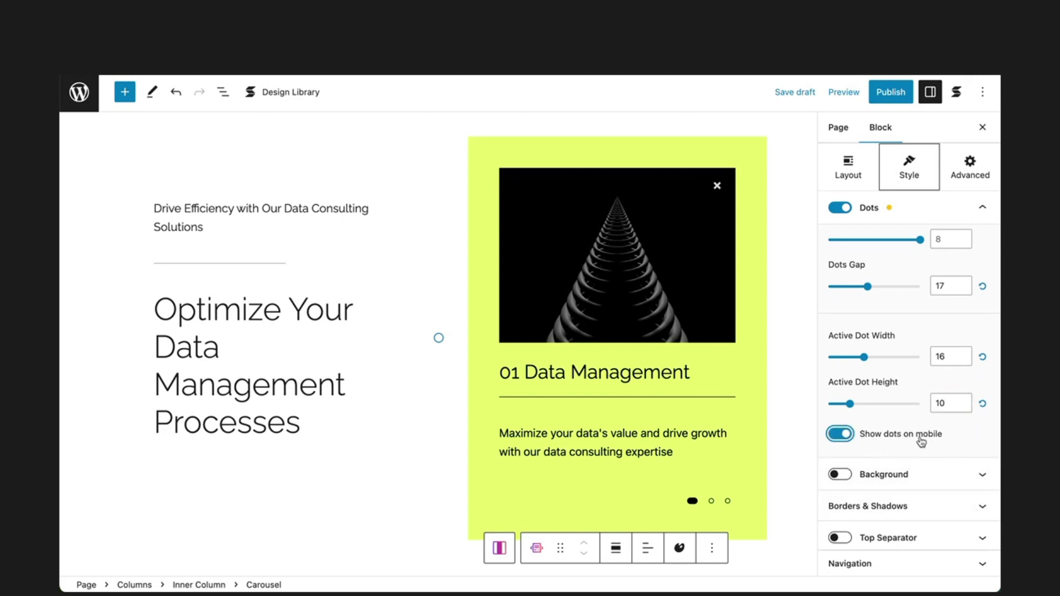